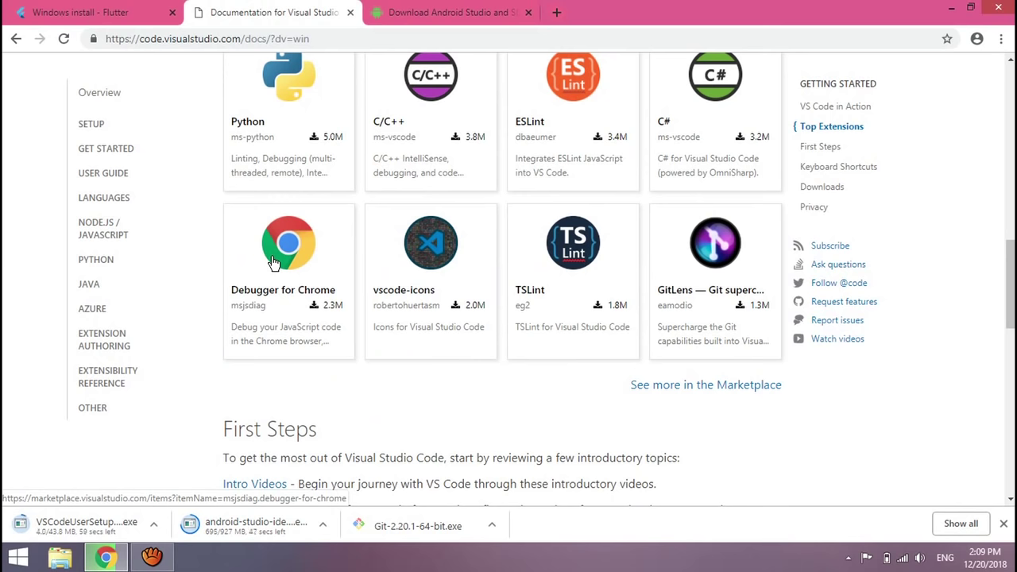
# - Download the flutter_windows_v1.0.0-stable.zip bundle from the Flutter Windows install page
pyautogui.scroll(10, 348, 177)
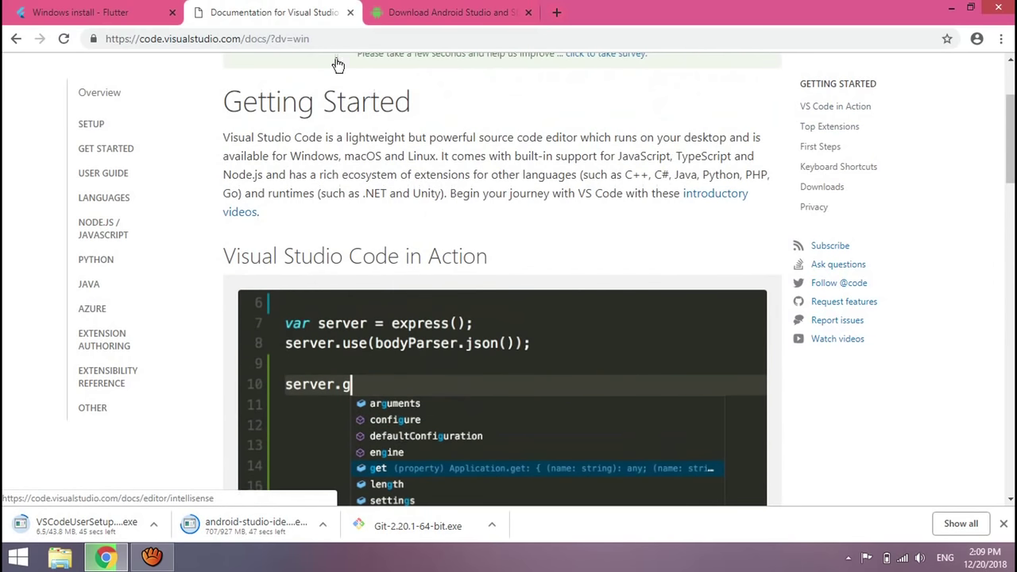
pyautogui.click(109, 8)
pyautogui.scroll(6, 493, 298)
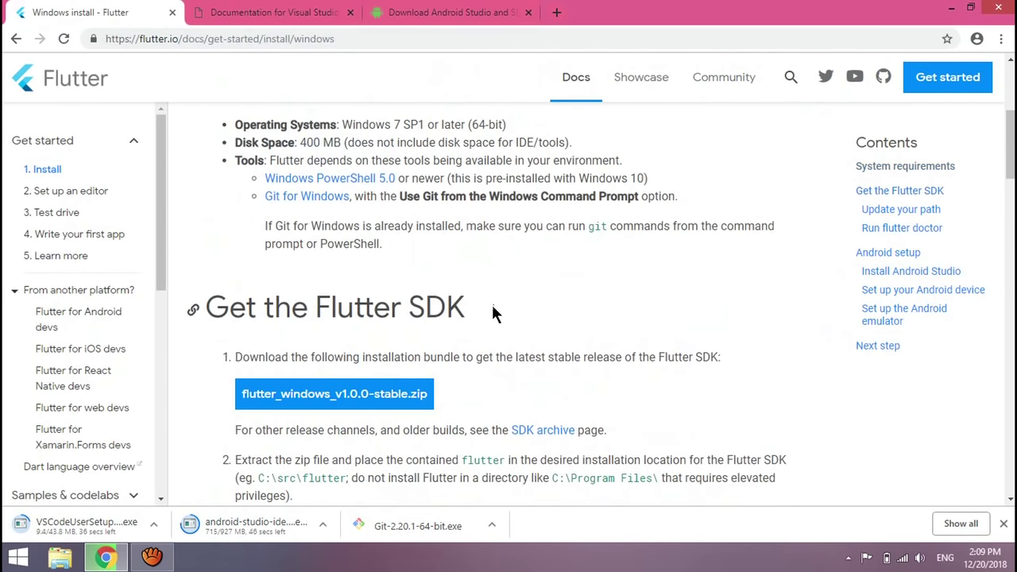
pyautogui.scroll(-1, 492, 314)
pyautogui.click(331, 397)
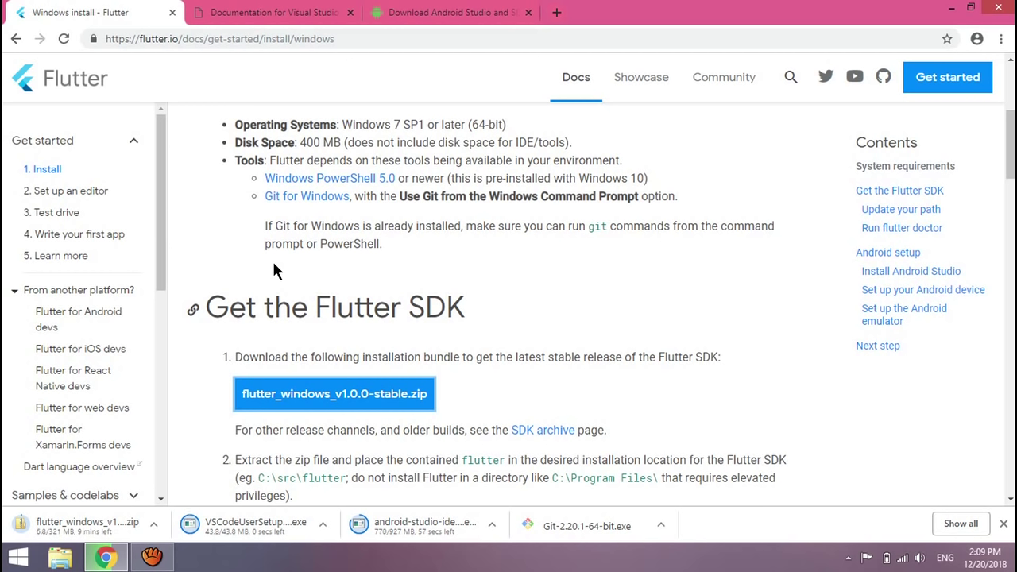
# - Launch the downloaded VSCodeUserSetup installer, accept the license agreement, and keep the default destination and Start Menu folder
pyautogui.click(261, 518)
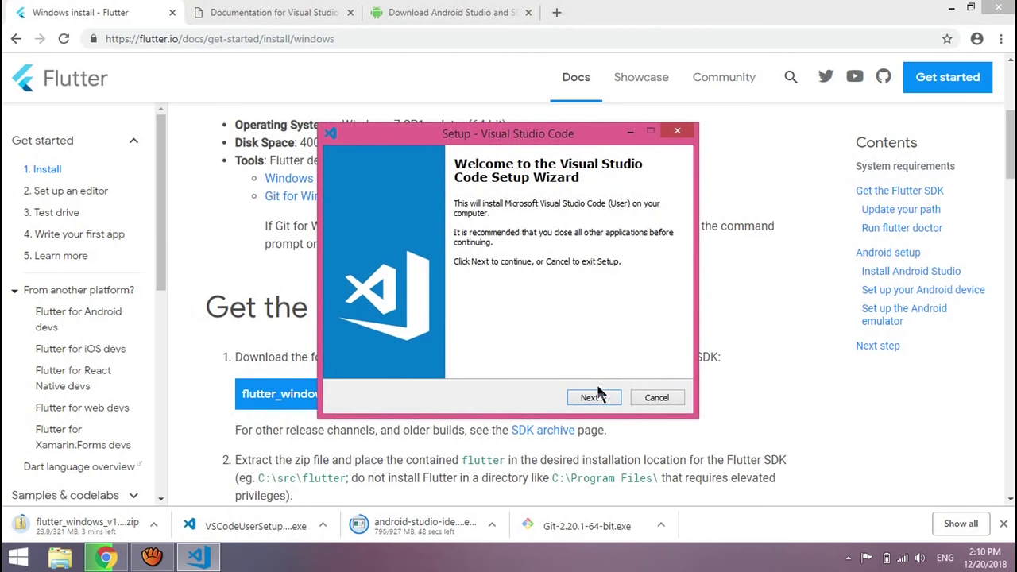
pyautogui.click(593, 399)
pyautogui.click(419, 355)
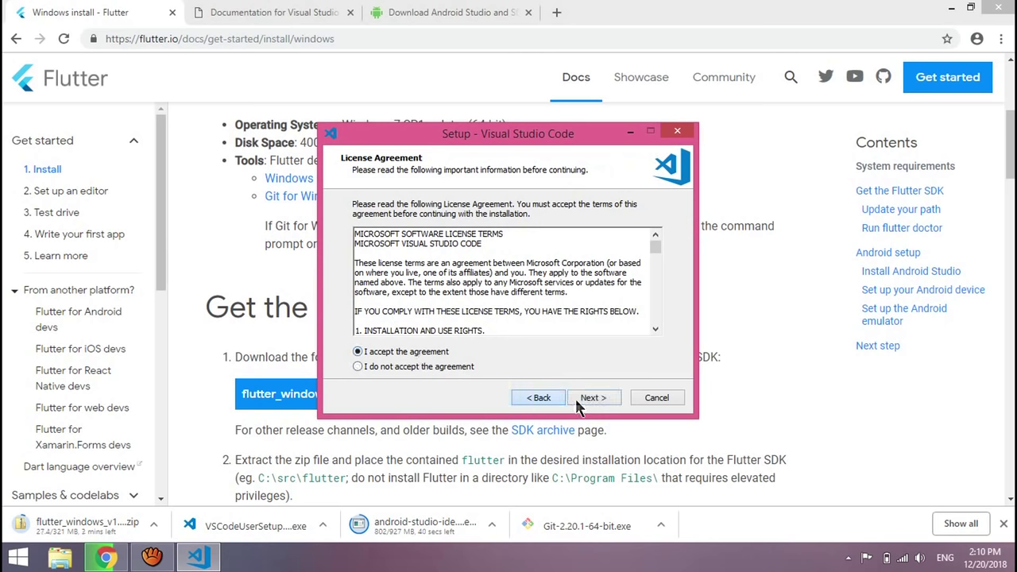
pyautogui.click(594, 397)
pyautogui.click(590, 397)
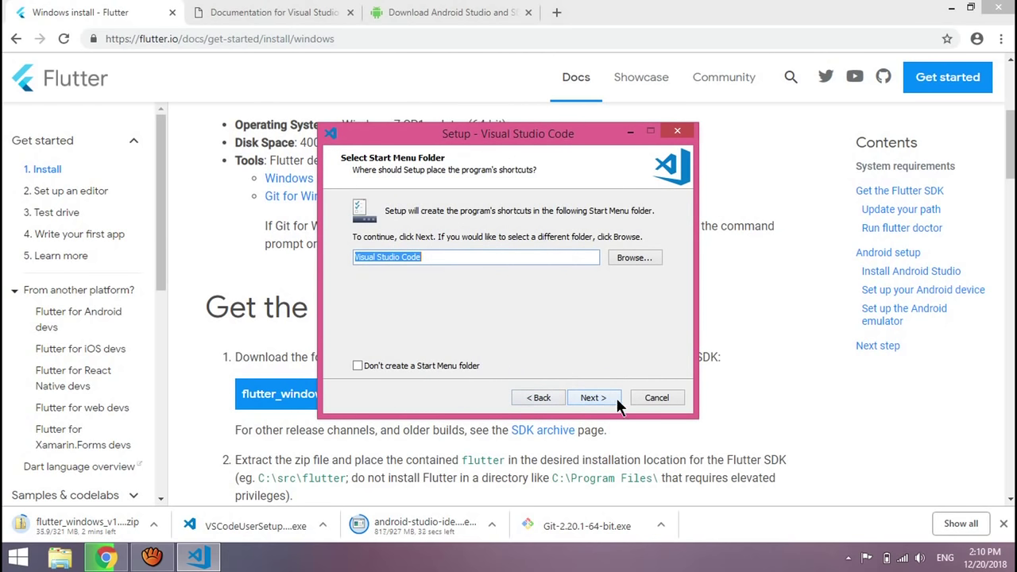
pyautogui.click(597, 398)
# - Enable both "Open with Code" context menu actions and the registration of Code as an editor for supported file types
pyautogui.click(405, 286)
pyautogui.click(407, 300)
pyautogui.click(424, 318)
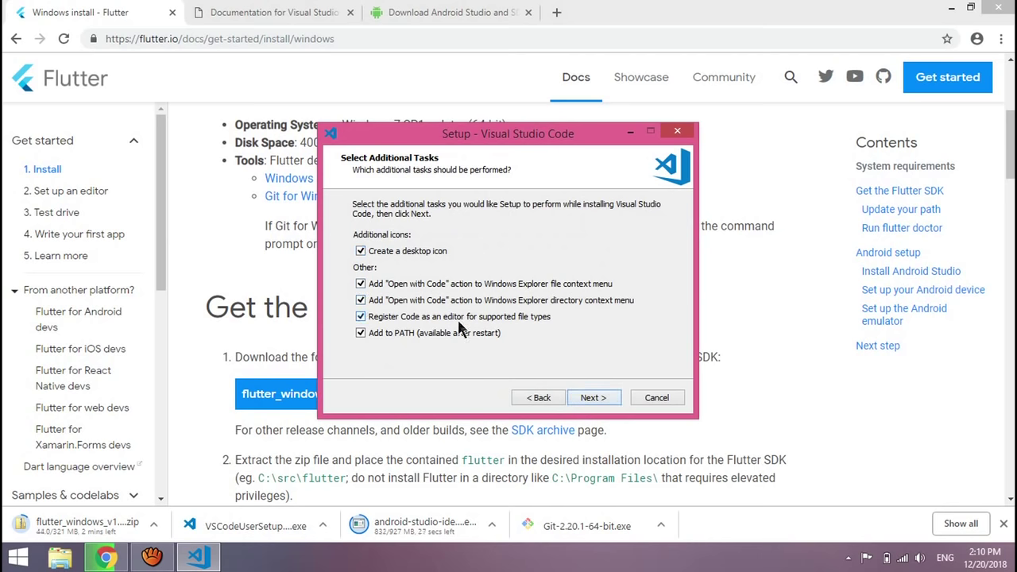
# - Install Visual Studio Code and finish the setup wizard without launching the program
pyautogui.click(606, 397)
pyautogui.click(595, 398)
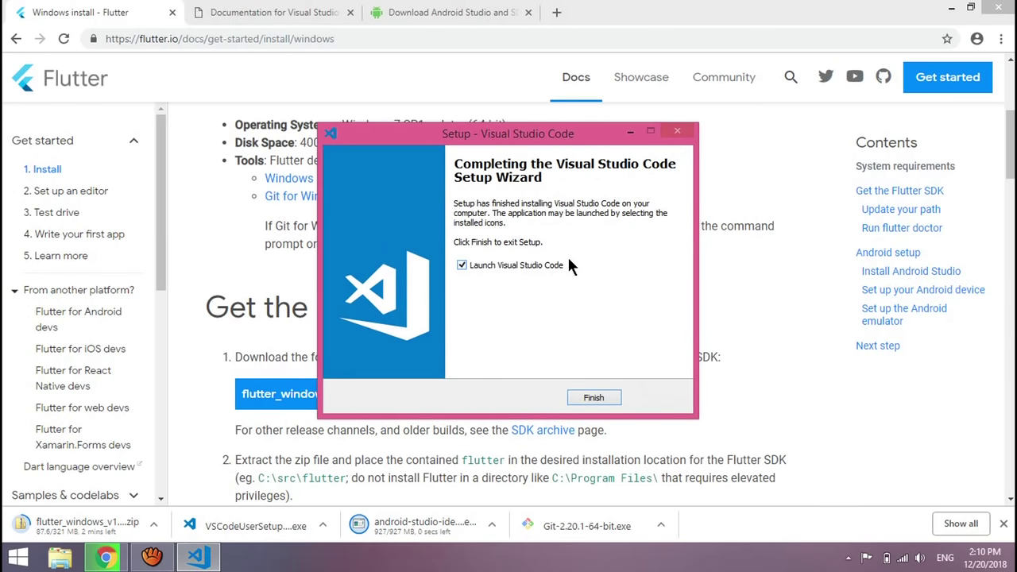
pyautogui.click(534, 266)
pyautogui.click(593, 398)
# - Launch the downloaded Android Studio installer and continue past its welcome page to the component selection
pyautogui.scroll(-1, 592, 404)
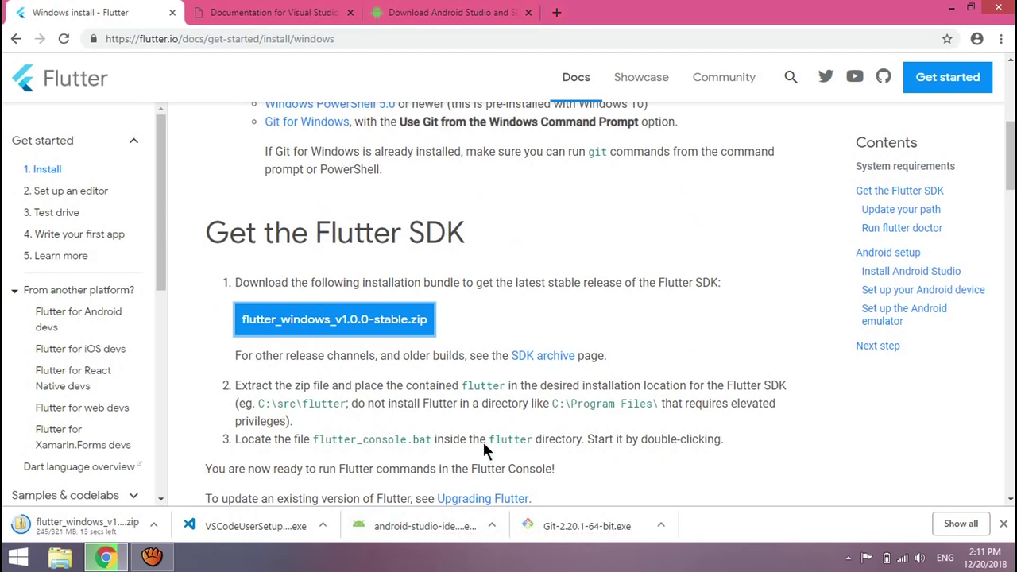
pyautogui.click(422, 525)
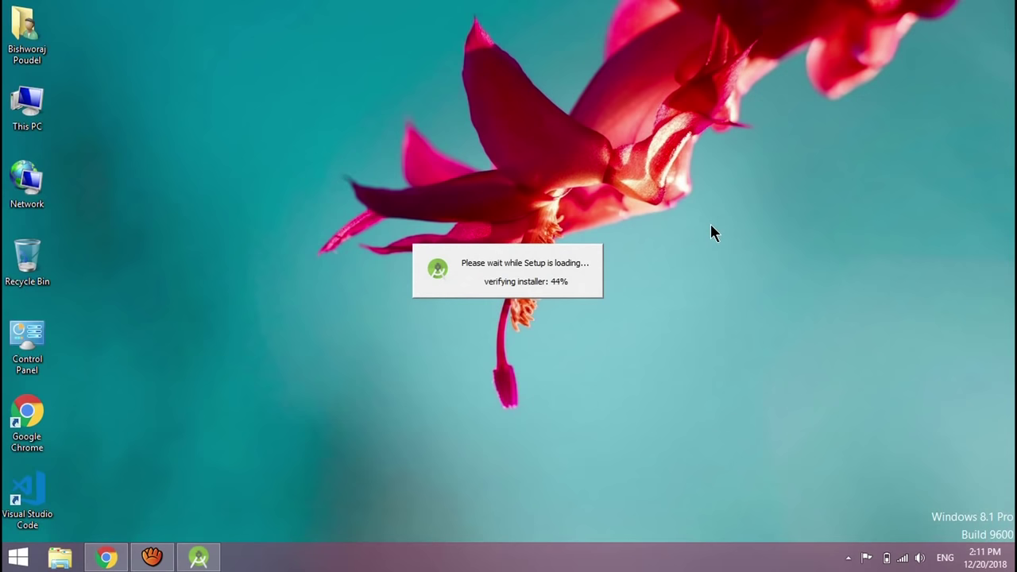
pyautogui.rightClick(710, 221)
pyautogui.click(715, 223)
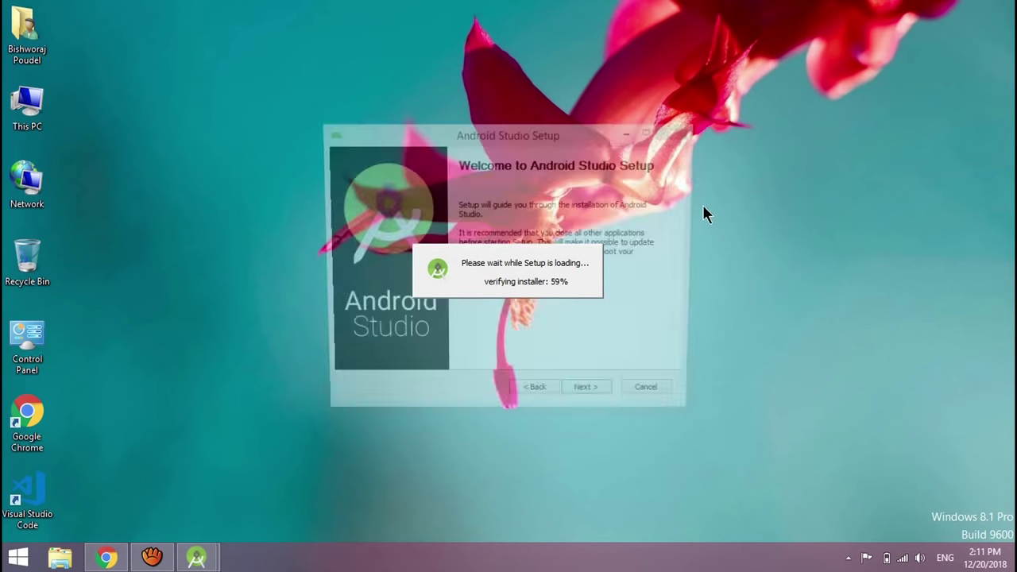
pyautogui.rightClick(675, 162)
pyautogui.moveTo(526, 137); pyautogui.dragTo(654, 69)
pyautogui.press('Return')
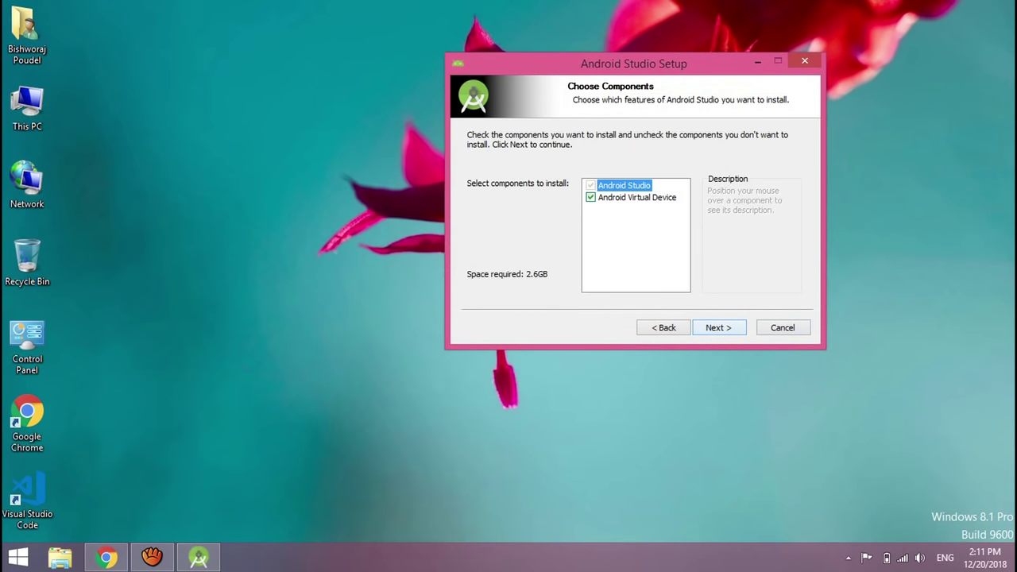
# - Install Android Studio with Android Virtual Device, keeping the default location and Start Menu folder, and show the installation details
pyautogui.moveTo(556, 63); pyautogui.dragTo(400, 103)
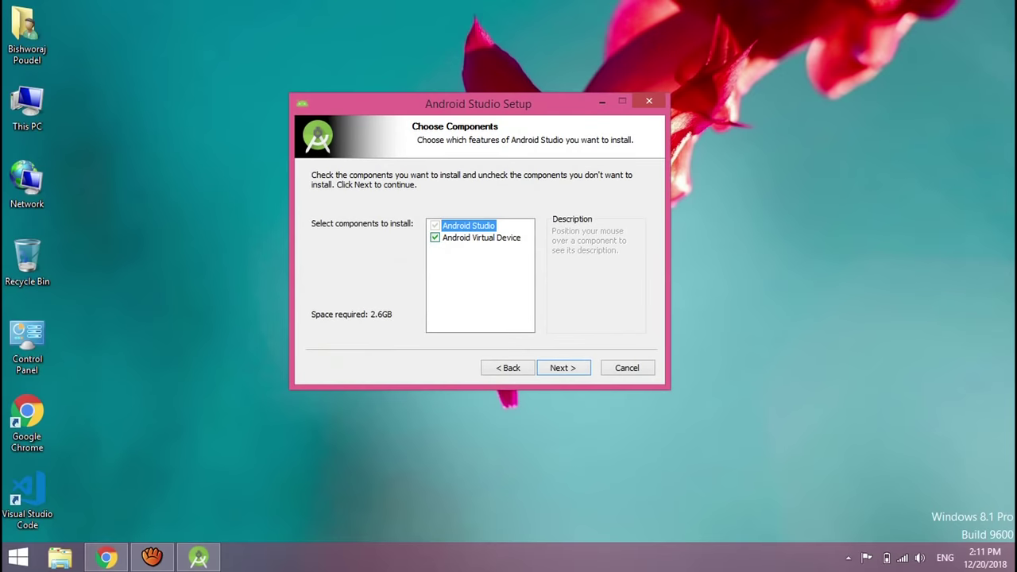
pyautogui.press('Return')
pyautogui.press('Return')
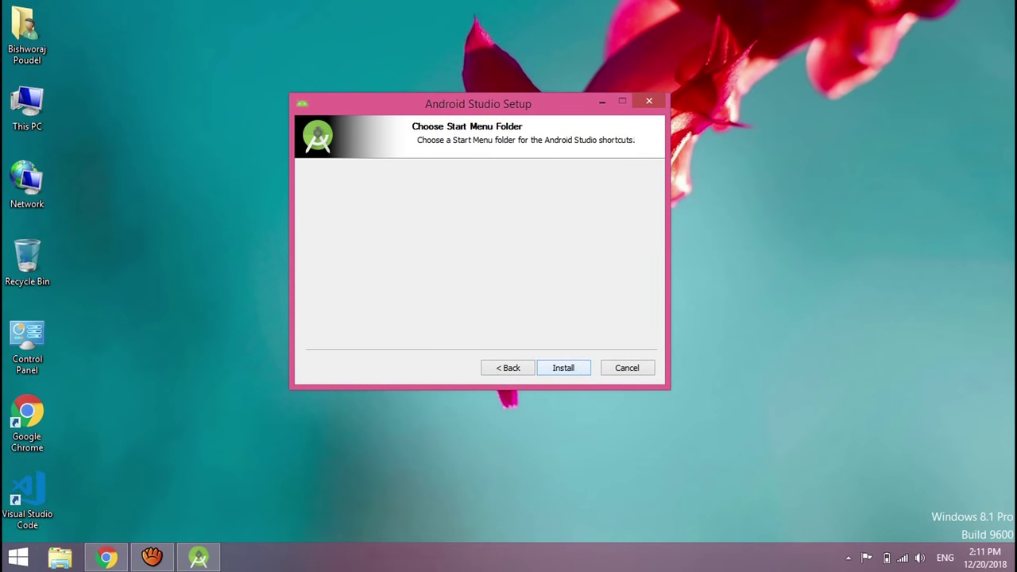
pyautogui.press('Return')
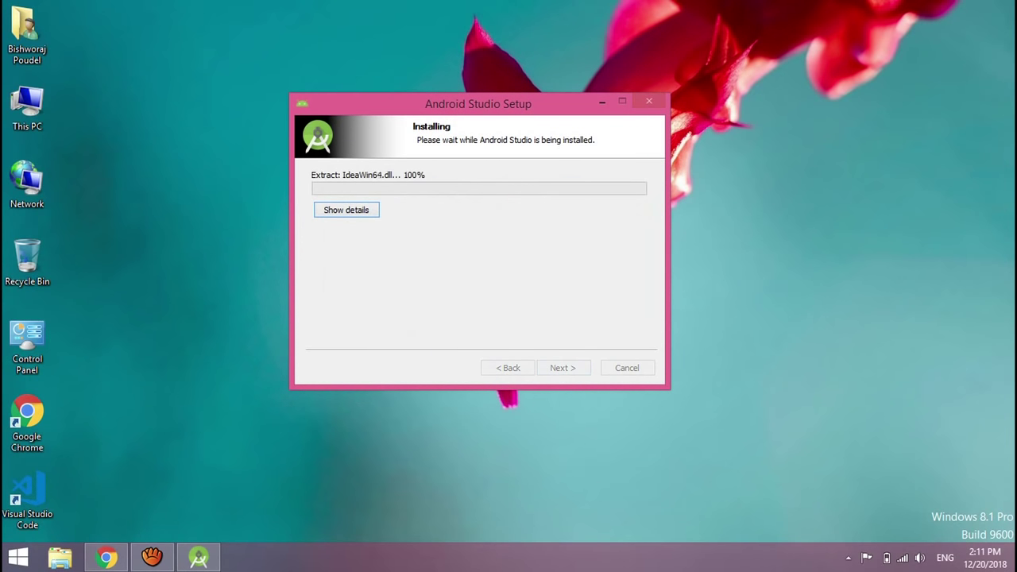
pyautogui.press('Return')
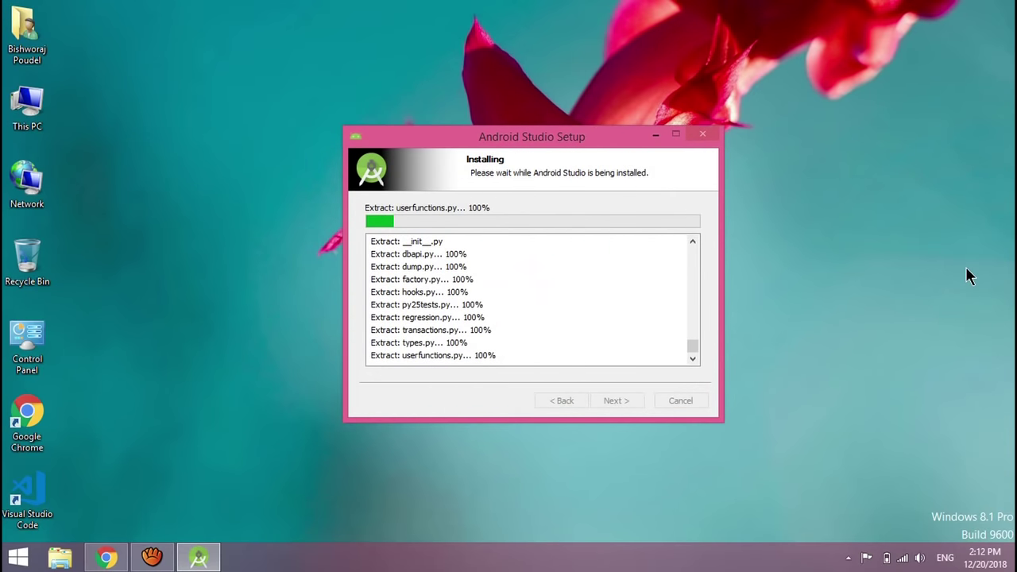
# - Switch to Chrome and open the downloaded flutter_windows_v1.0.0-stable.zip in a maximized File Explorer window
pyautogui.click(106, 559)
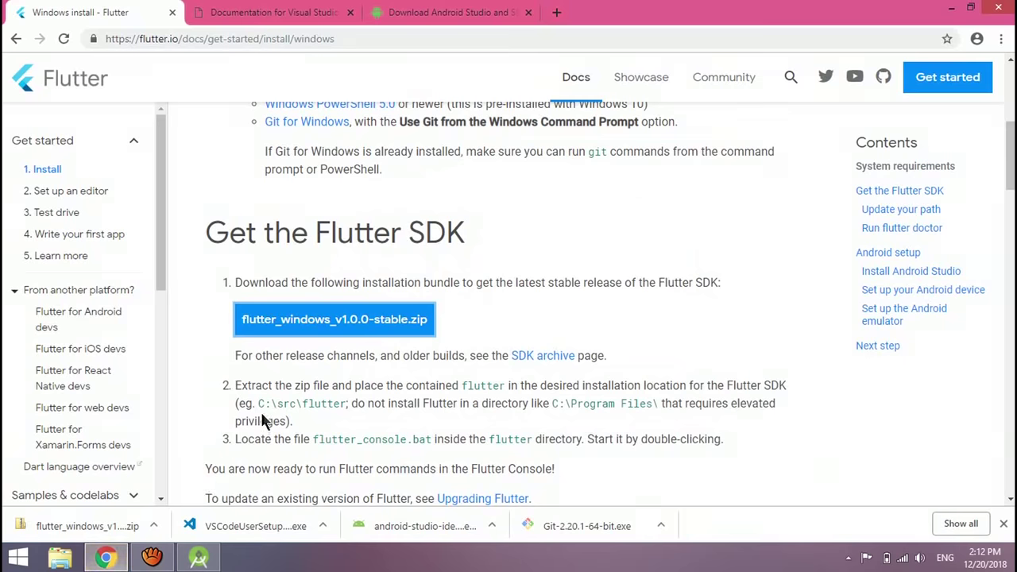
pyautogui.click(94, 521)
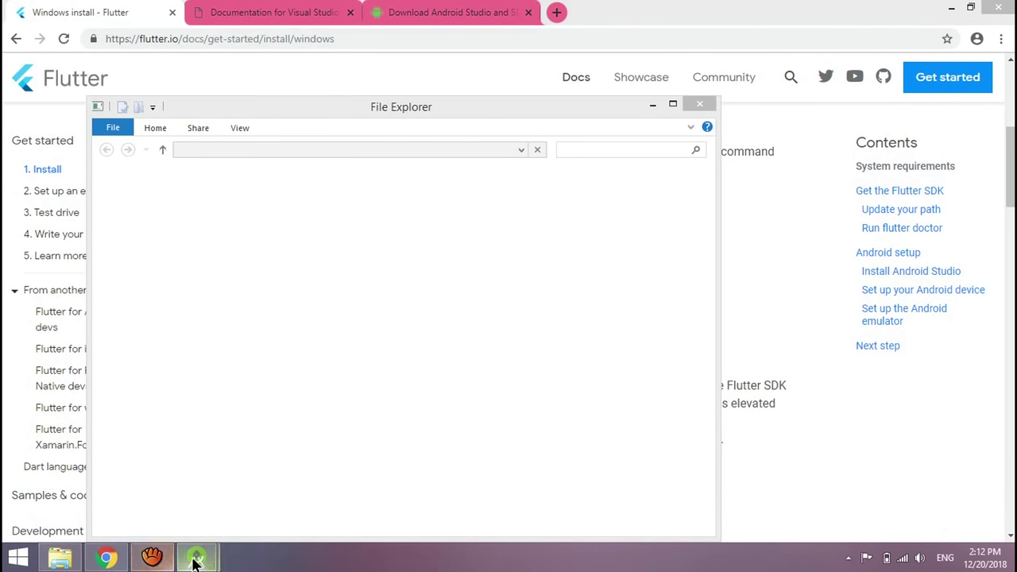
pyautogui.moveTo(196, 553)
pyautogui.click(310, 490)
pyautogui.click(650, 329)
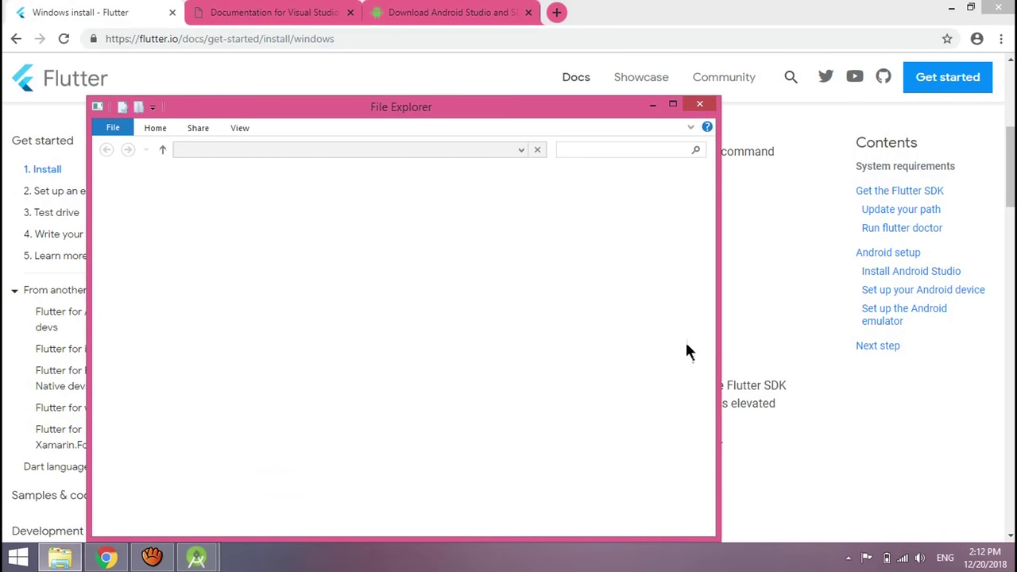
pyautogui.doubleClick(494, 105)
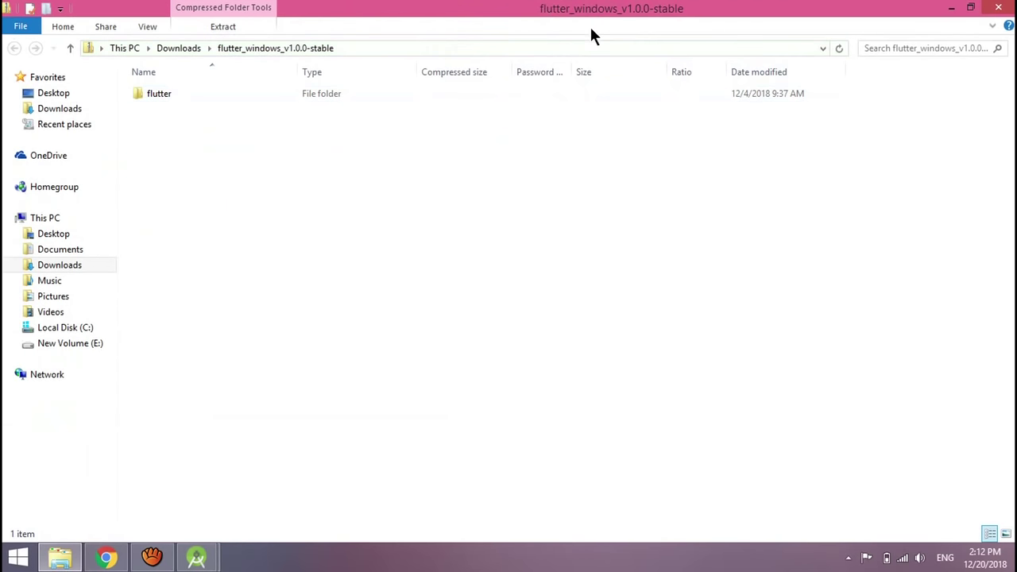
# - Copy the flutter folder from the zip archive to the root of Local Disk (C:) and expand the copy progress details
pyautogui.rightClick(177, 95)
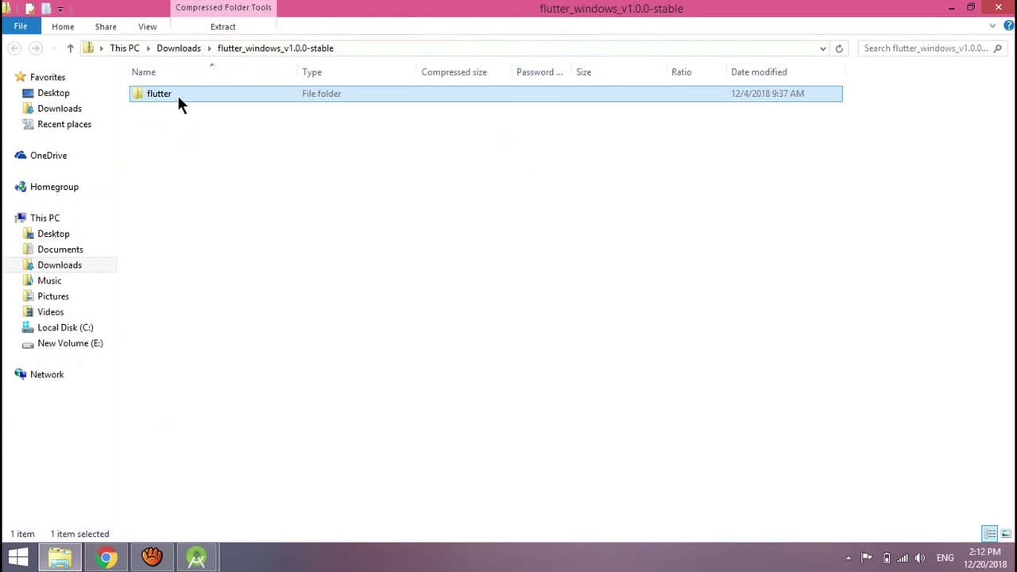
pyautogui.click(214, 161)
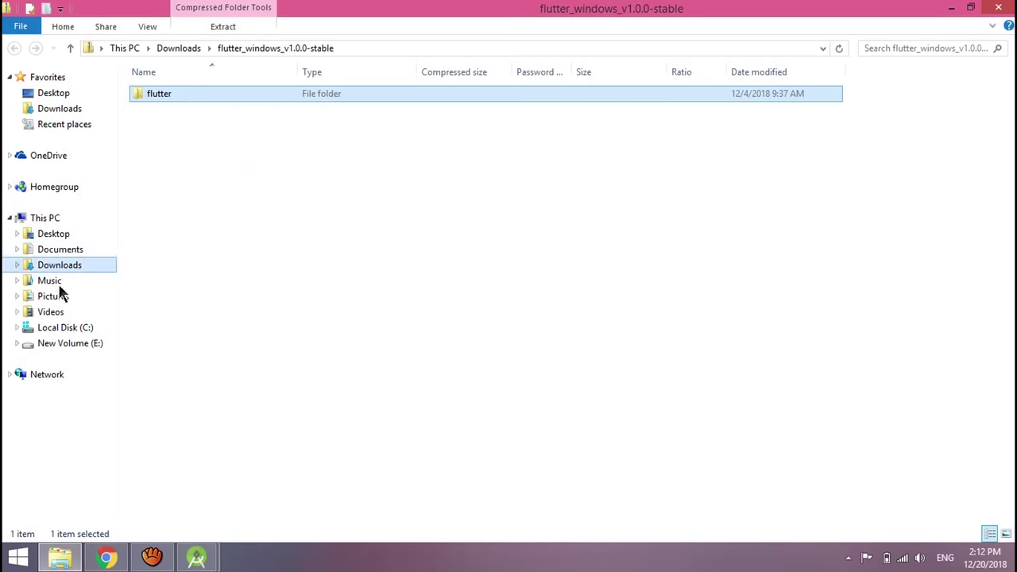
pyautogui.click(63, 330)
pyautogui.rightClick(241, 249)
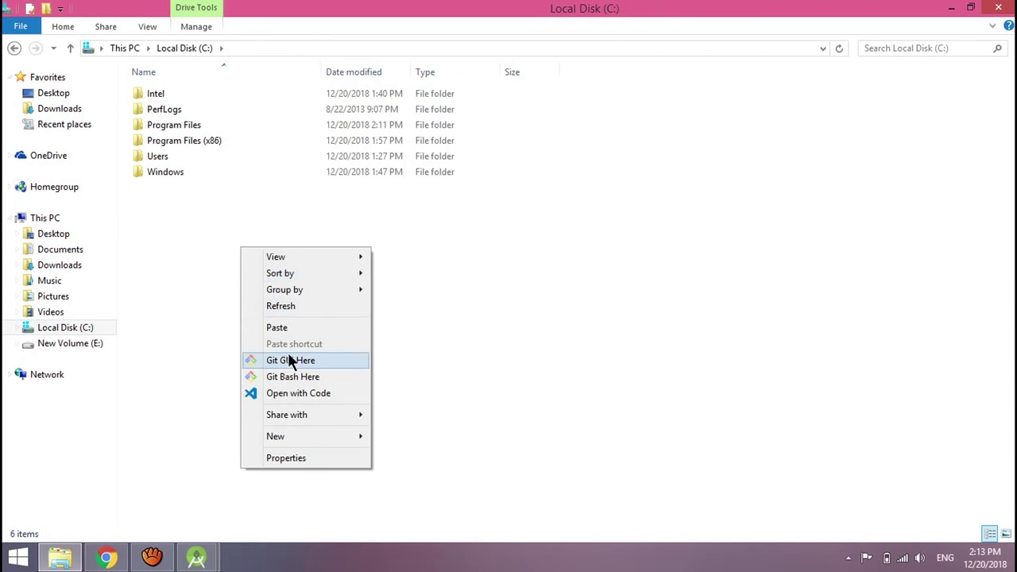
pyautogui.click(276, 327)
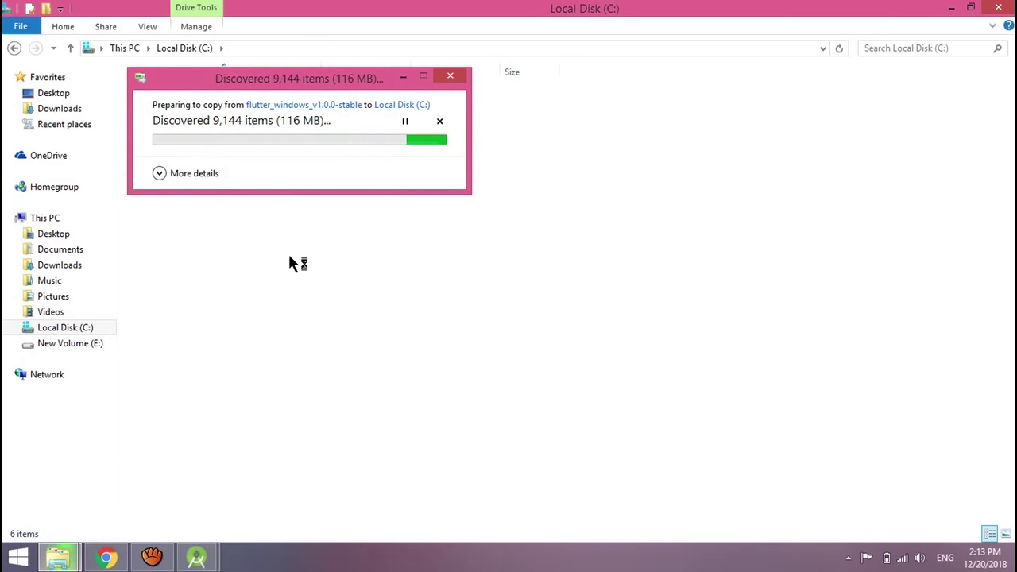
pyautogui.click(177, 173)
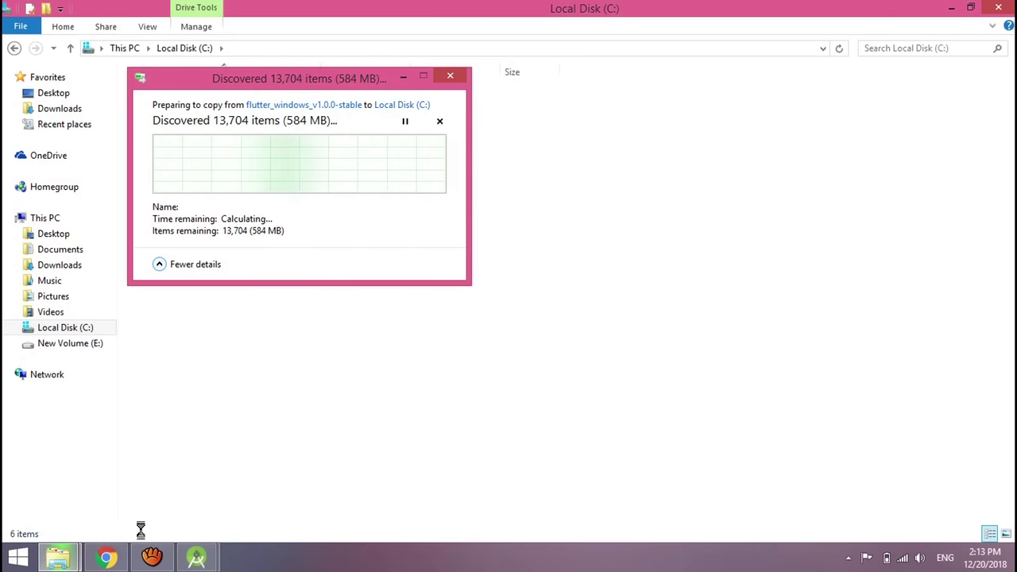
# - Bring up the Android Studio Setup error about administrative privileges and dismiss it
pyautogui.moveTo(203, 561)
pyautogui.click(261, 512)
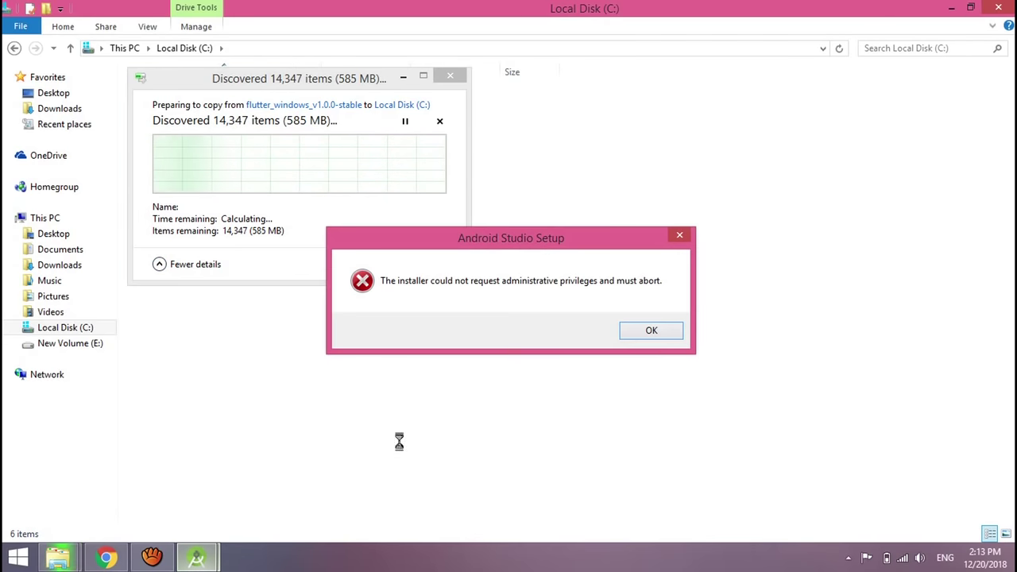
pyautogui.click(650, 329)
# - Clear File Explorer from view and arrange the copy progress and Android Studio Setup windows side by side on the desktop
pyautogui.moveTo(241, 81); pyautogui.dragTo(427, 195)
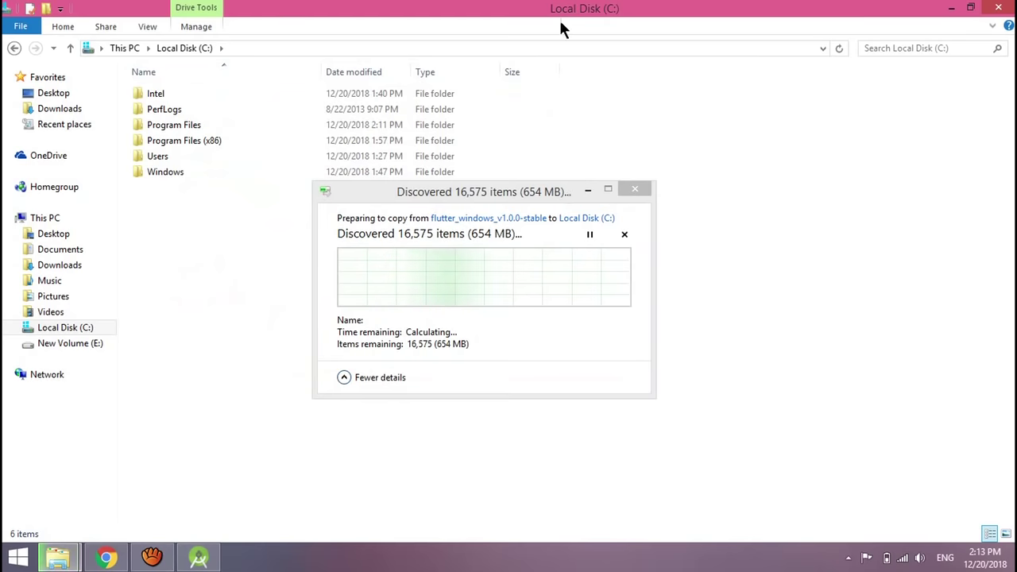
pyautogui.click(852, 46)
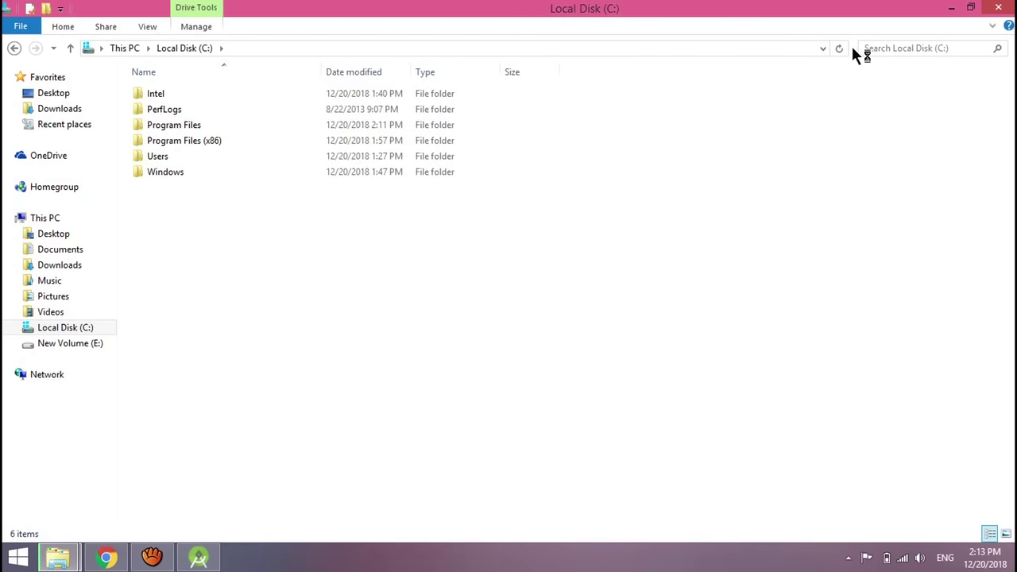
pyautogui.press('super+Down')
pyautogui.click(951, 7)
pyautogui.moveTo(553, 193); pyautogui.dragTo(347, 95)
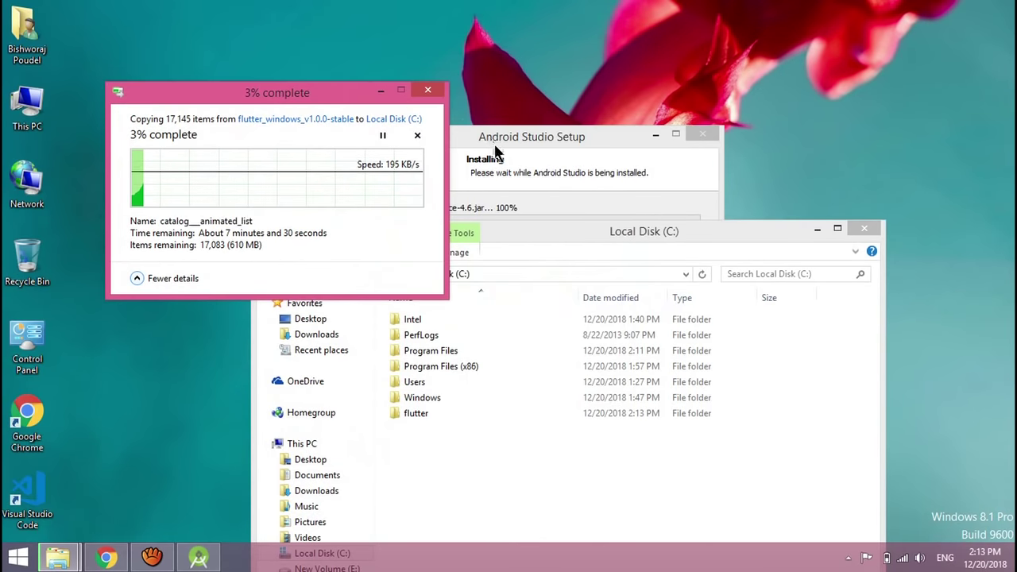
pyautogui.moveTo(508, 137); pyautogui.dragTo(722, 77)
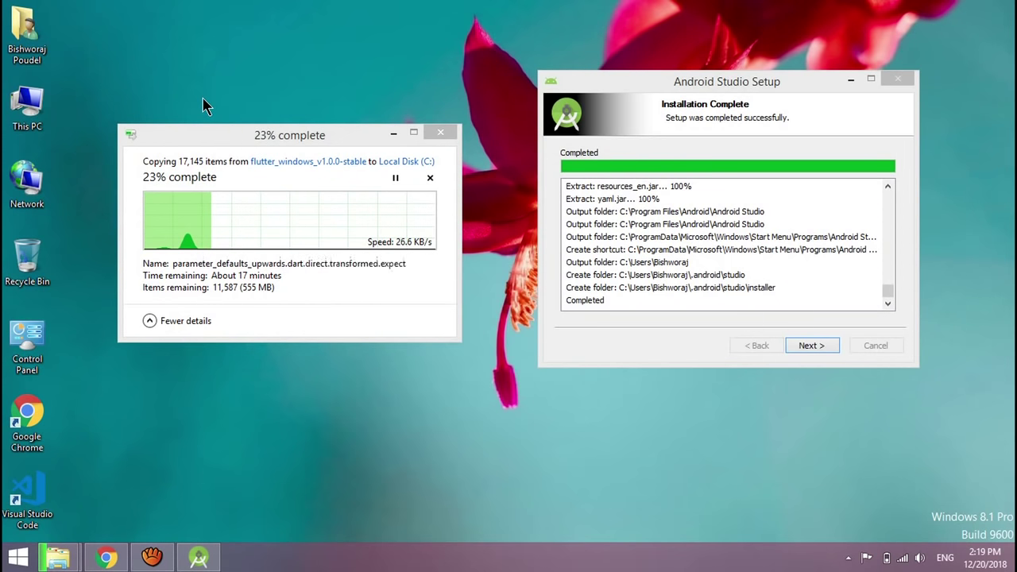
# - Finish the Android Studio setup with Start Android Studio enabled, and minimize the file copy window
pyautogui.click(811, 345)
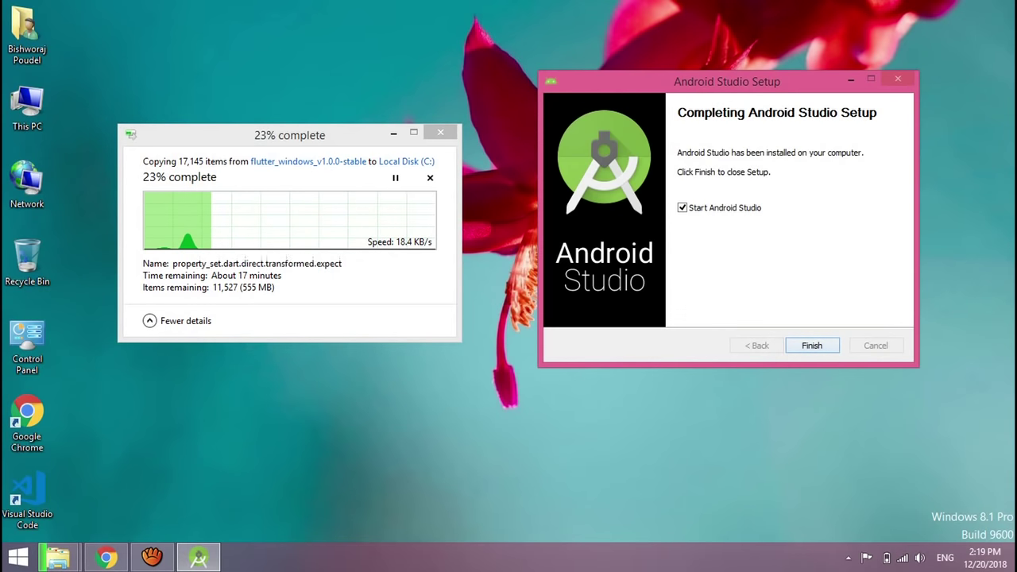
pyautogui.click(811, 344)
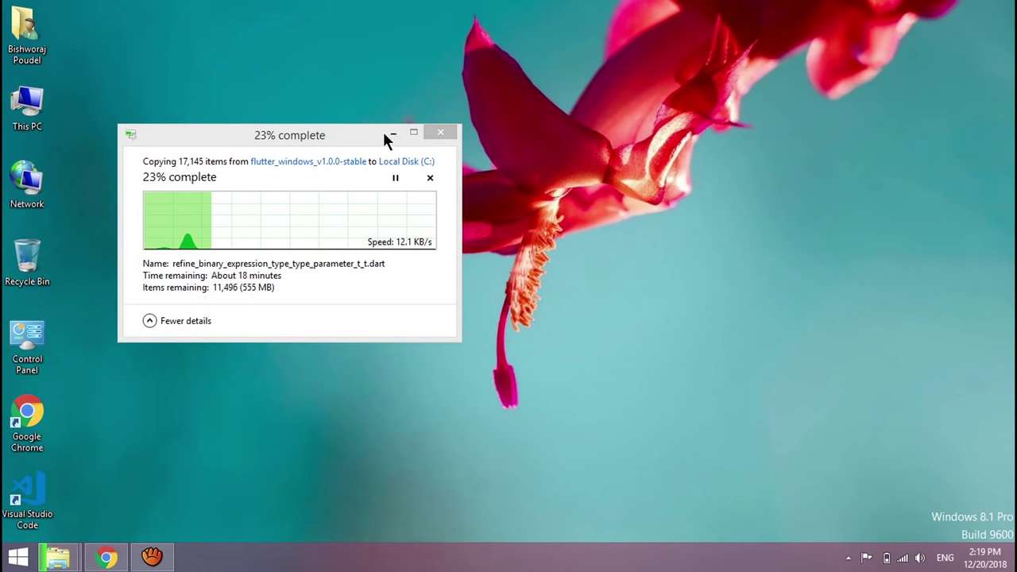
pyautogui.click(391, 134)
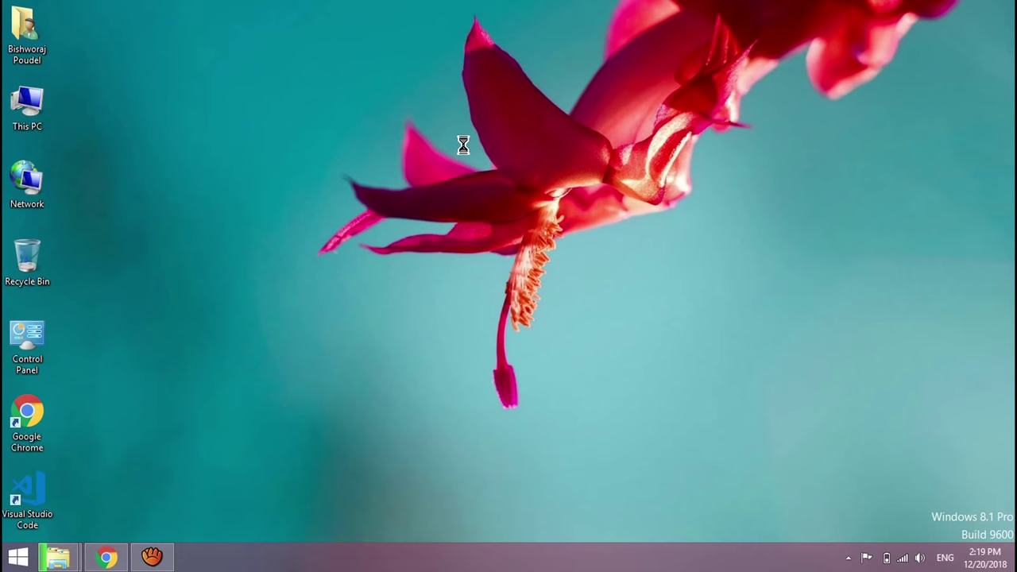
pyautogui.rightClick(473, 176)
pyautogui.click(491, 136)
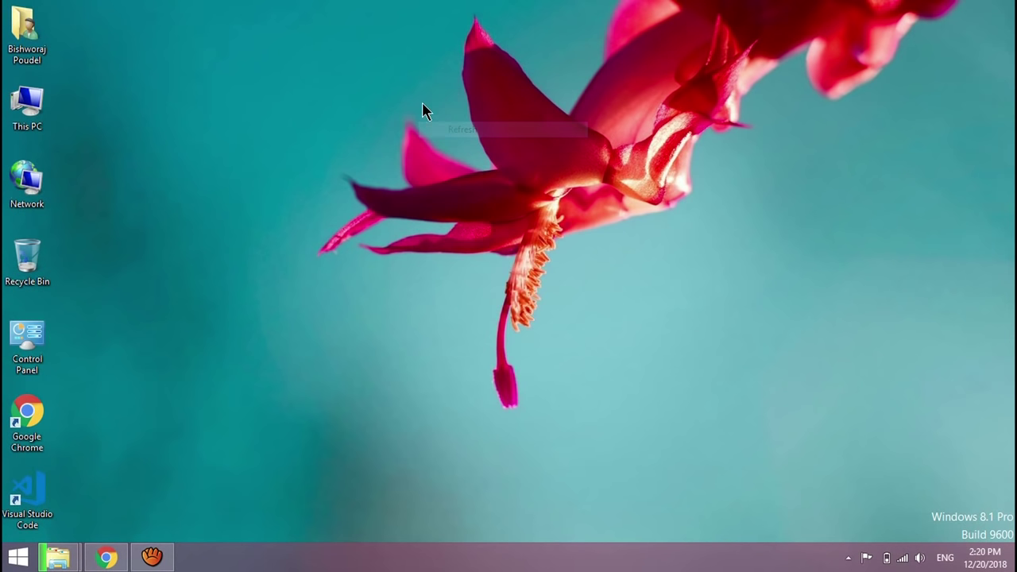
pyautogui.rightClick(422, 103)
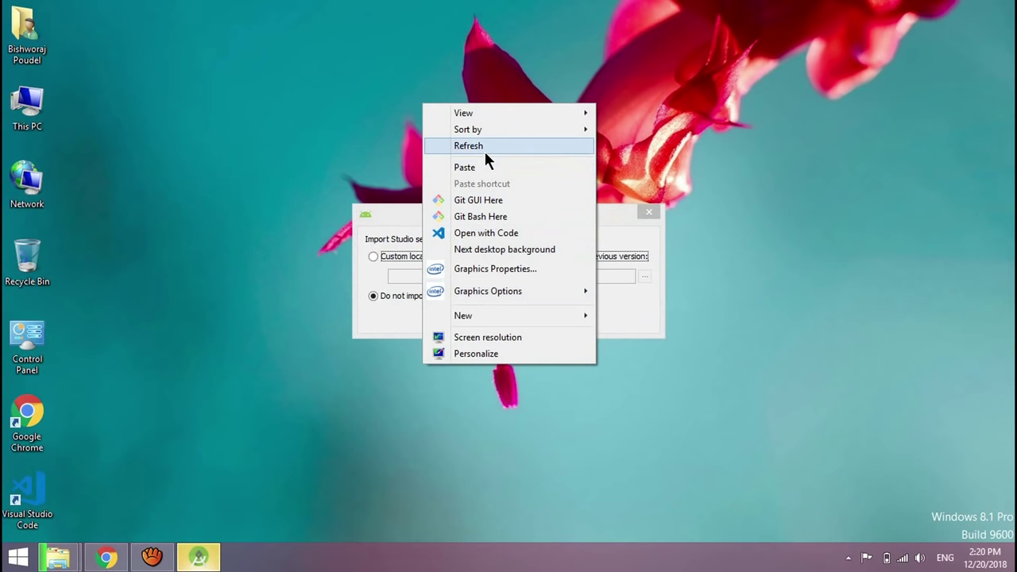
# - Complete Android Studio's first-run dialog without importing settings, and refresh the desktop
pyautogui.click(484, 148)
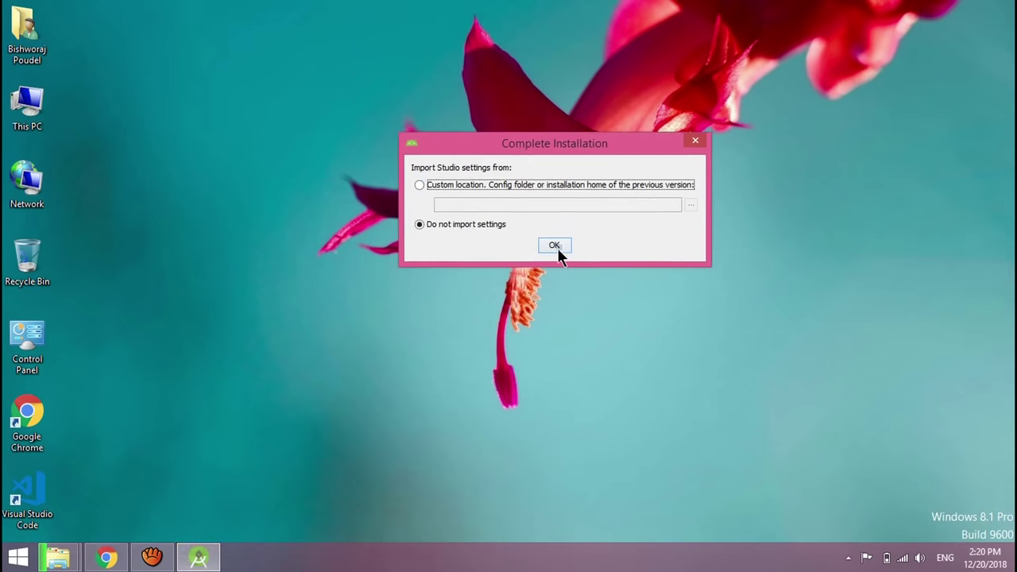
pyautogui.click(556, 246)
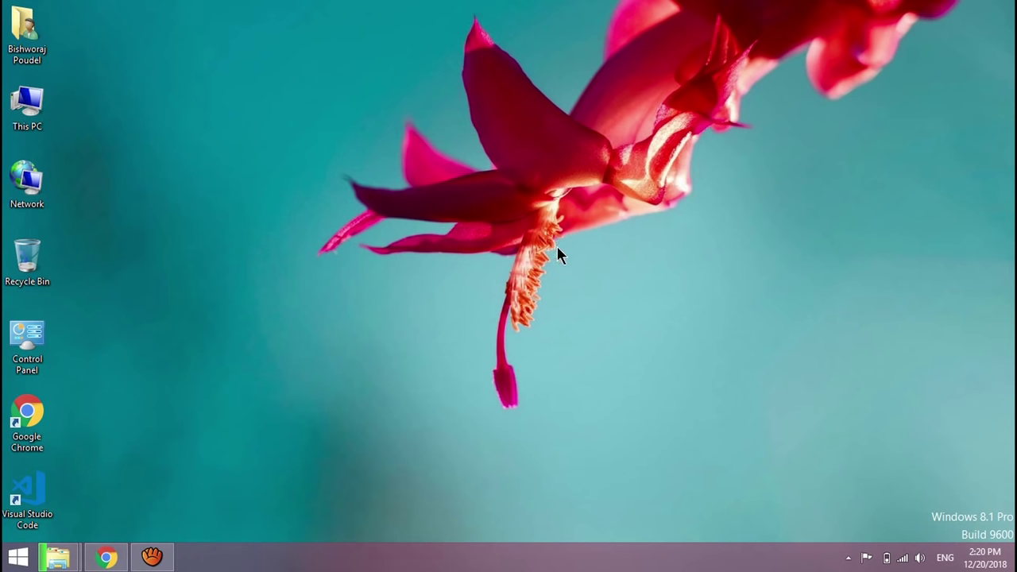
pyautogui.rightClick(453, 127)
pyautogui.click(518, 169)
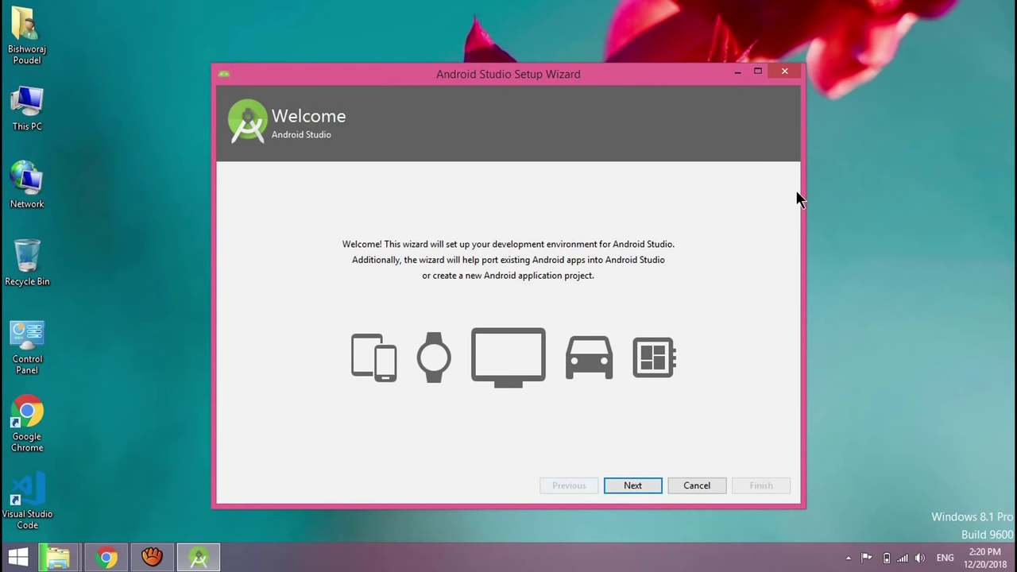
# - Choose the Standard install type and the dark interface theme in the setup wizard, and review the SDK components to download
pyautogui.click(636, 476)
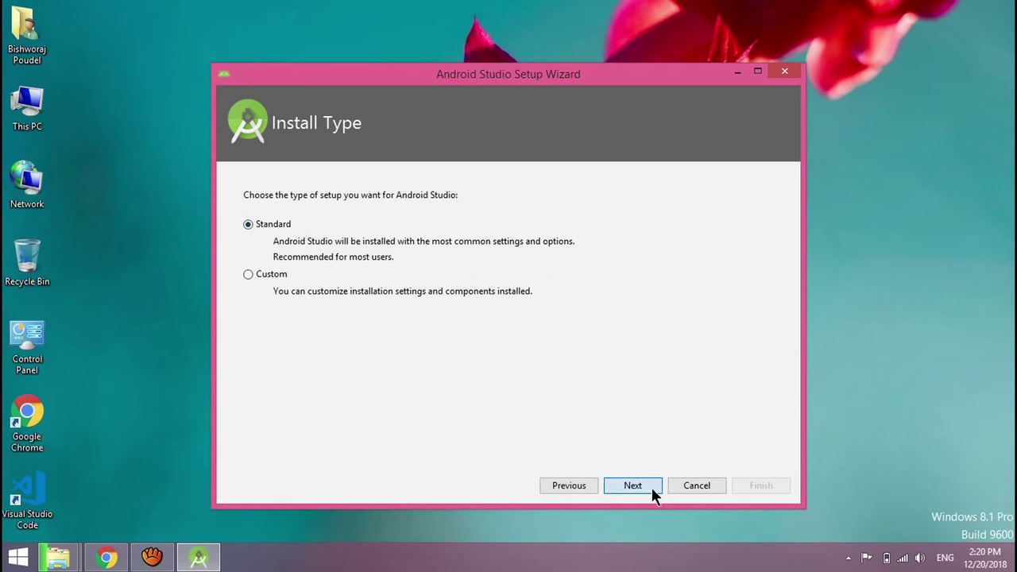
pyautogui.click(647, 486)
pyautogui.click(291, 209)
pyautogui.click(646, 487)
pyautogui.scroll(3, 627, 352)
pyautogui.scroll(-3, 624, 368)
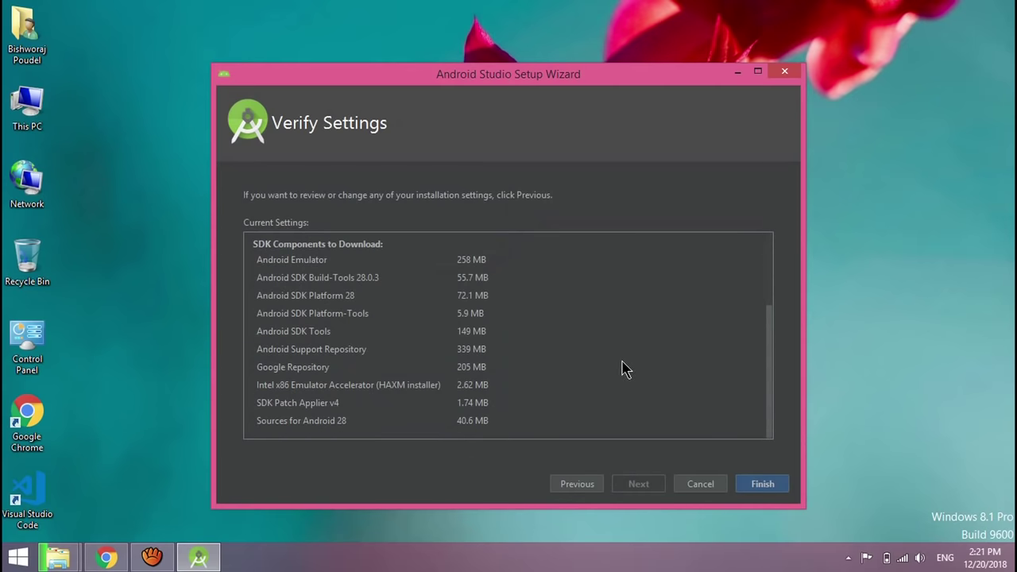
# - Download the SDK components with the progress details shown, and finish the Android Studio setup wizard
pyautogui.click(762, 483)
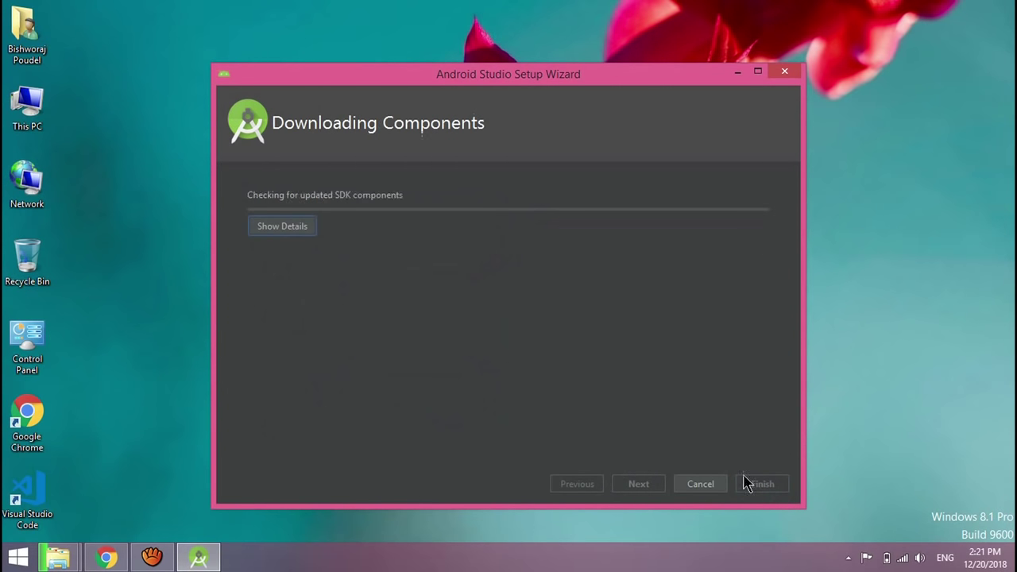
pyautogui.click(293, 241)
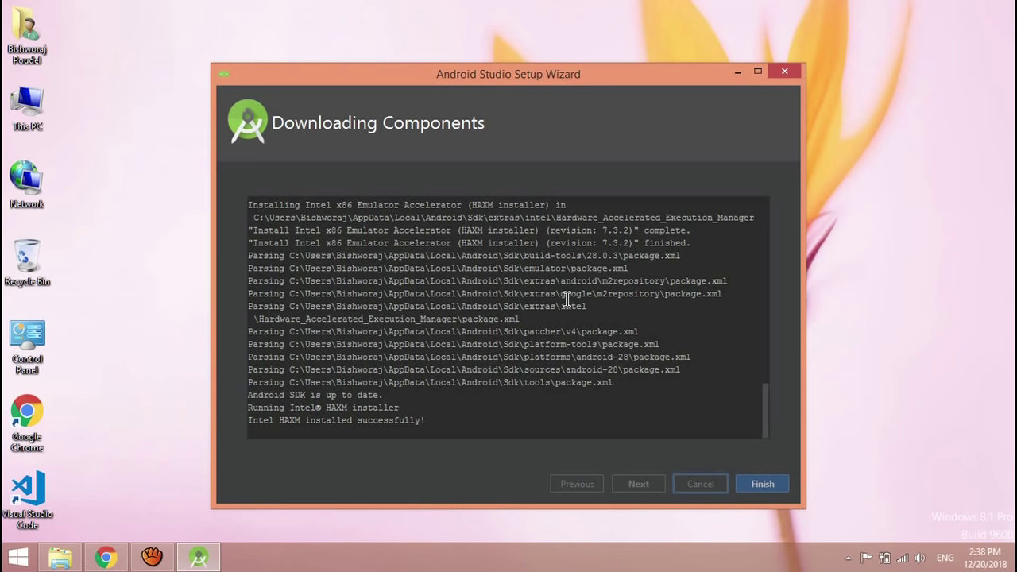
pyautogui.click(784, 482)
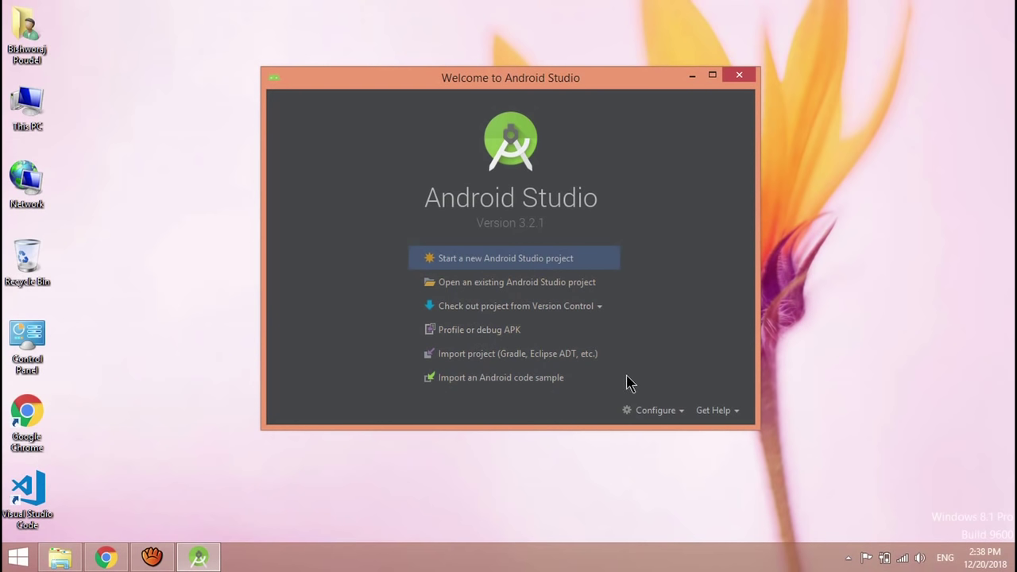
# - Check the installed Android SDK platforms in the SDK Manager, and leave it without changes
pyautogui.click(661, 414)
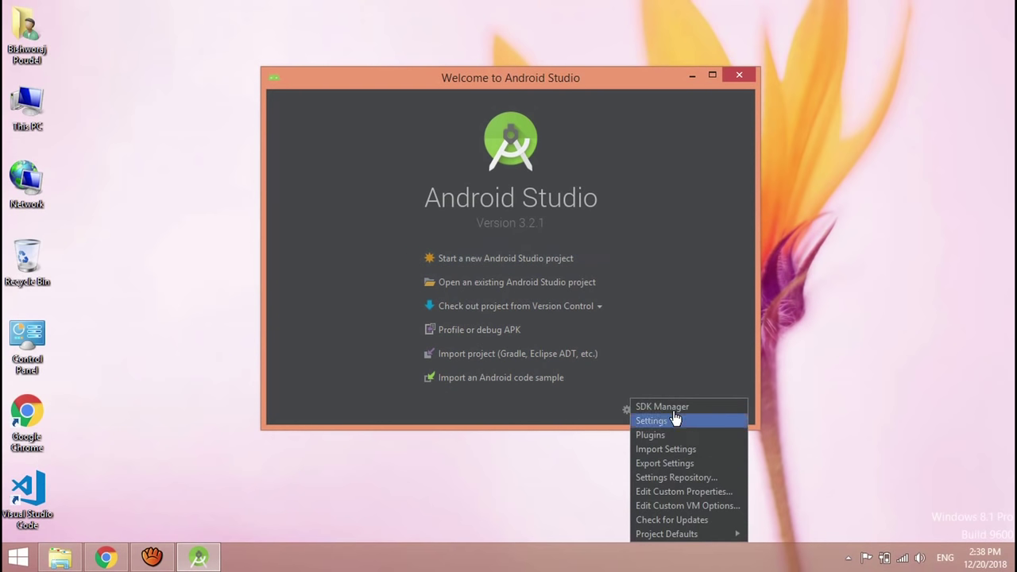
pyautogui.click(676, 408)
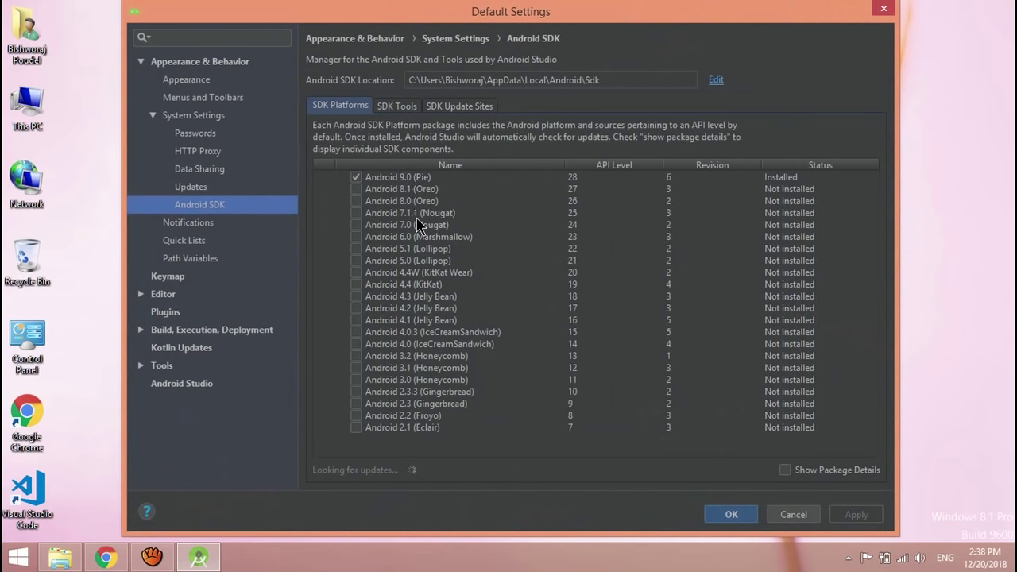
pyautogui.click(817, 515)
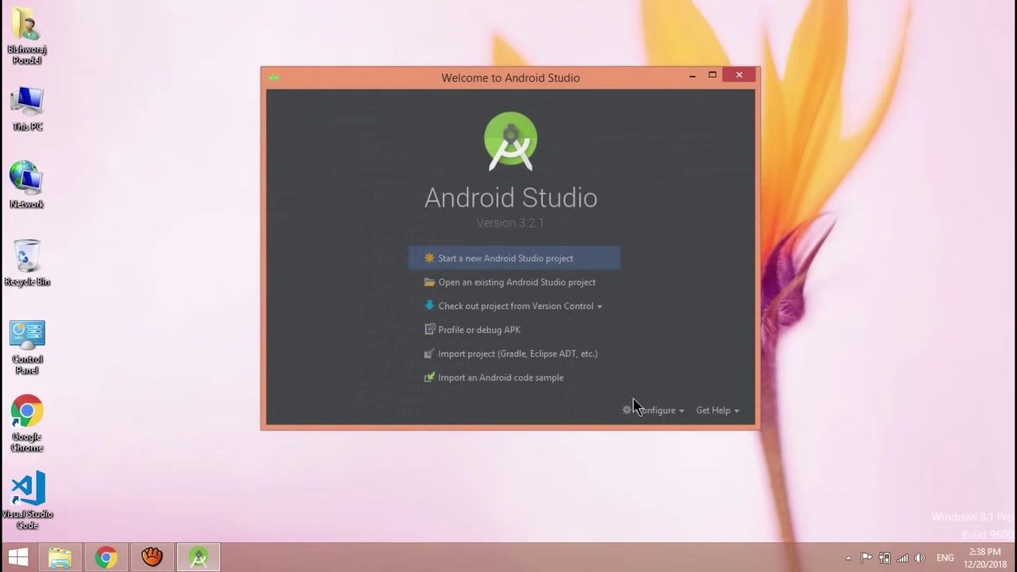
# - Open Android Studio's plugin manager and search the plugin repositories for "flutter"
pyautogui.click(657, 411)
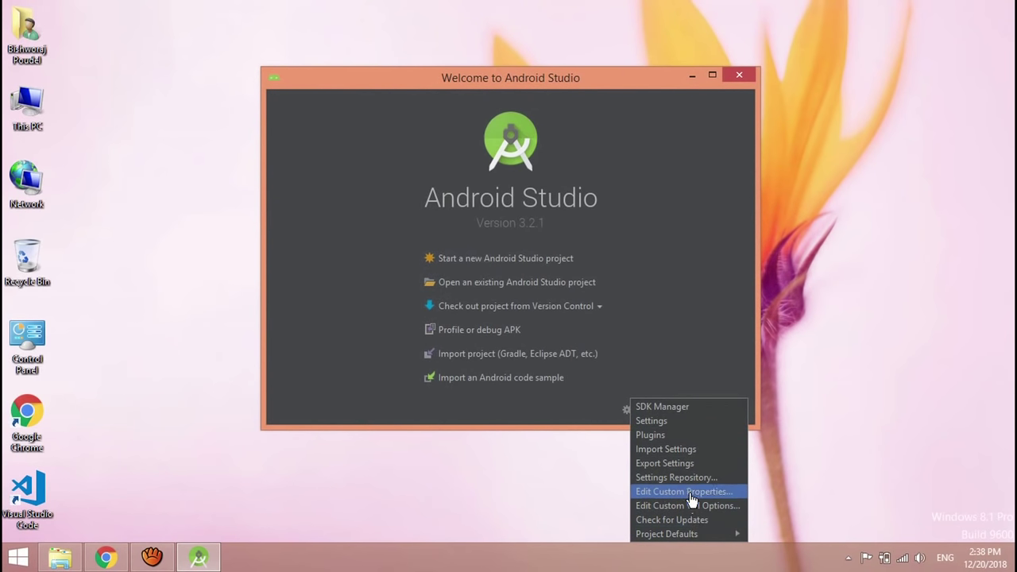
pyautogui.click(672, 436)
pyautogui.click(275, 38)
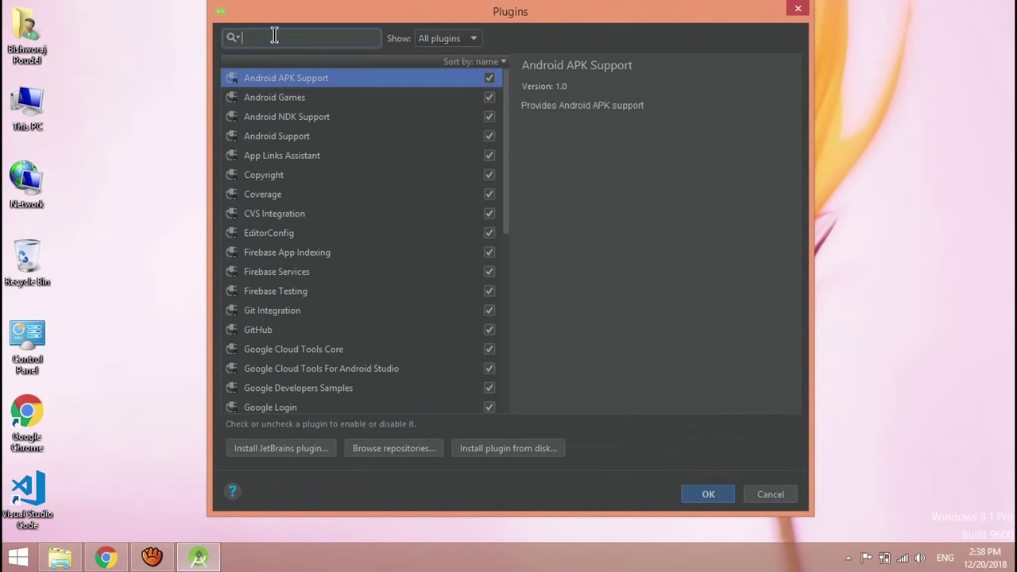
pyautogui.write('flutter')
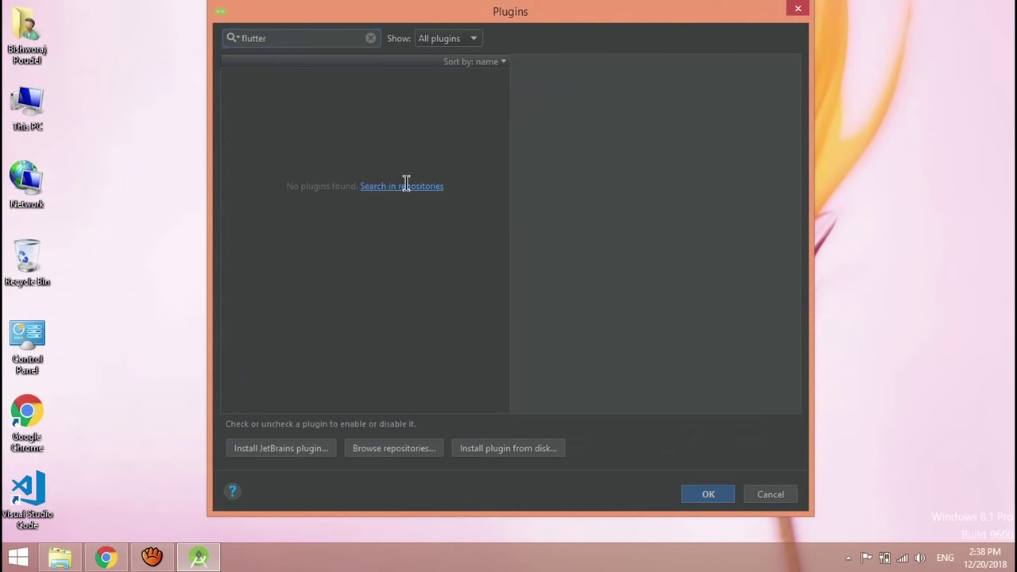
pyautogui.click(404, 186)
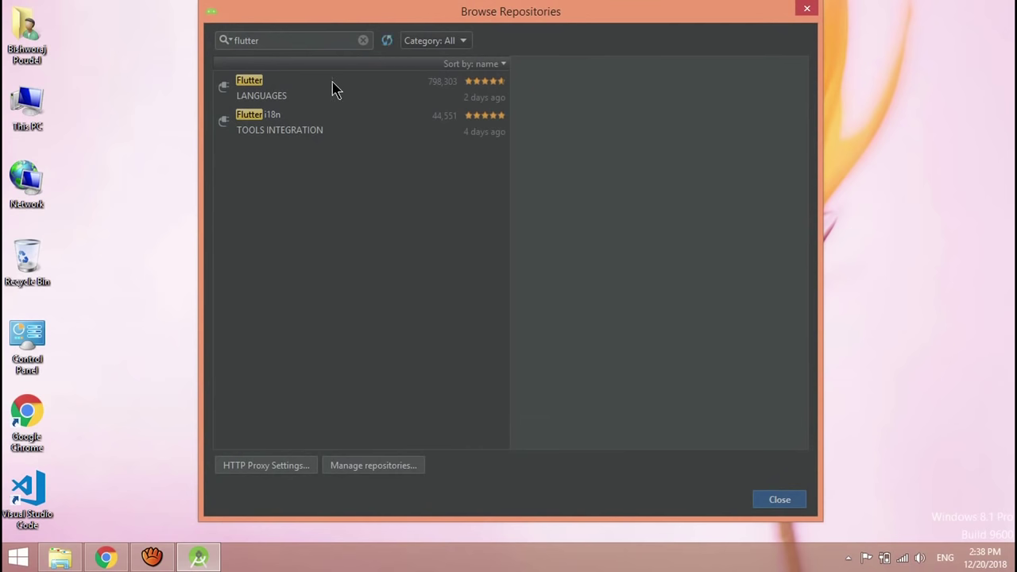
# - Install the Flutter plugin with its required Dart plugin, accept the third-party privacy note, and request an Android Studio restart
pyautogui.click(296, 89)
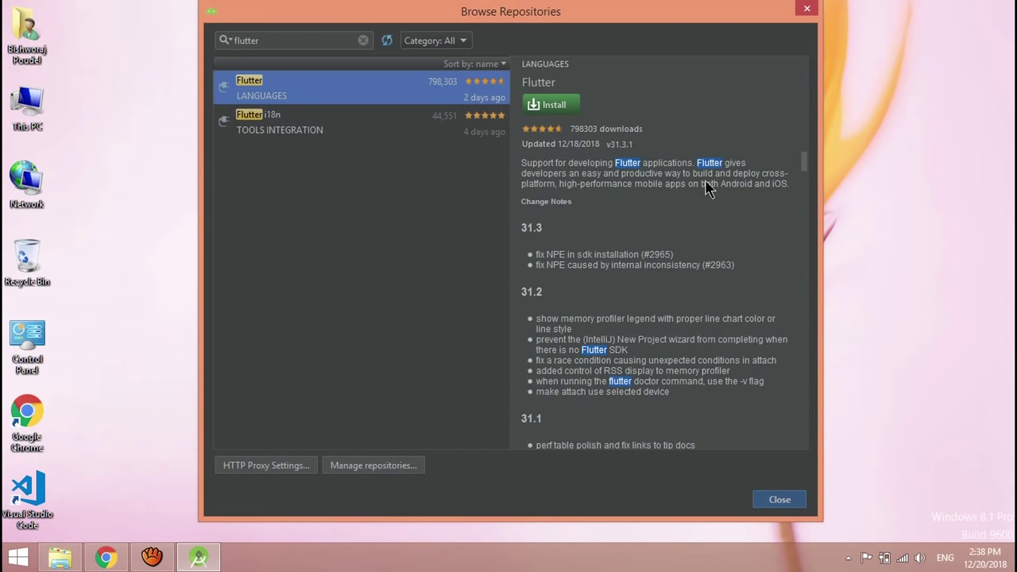
pyautogui.click(555, 106)
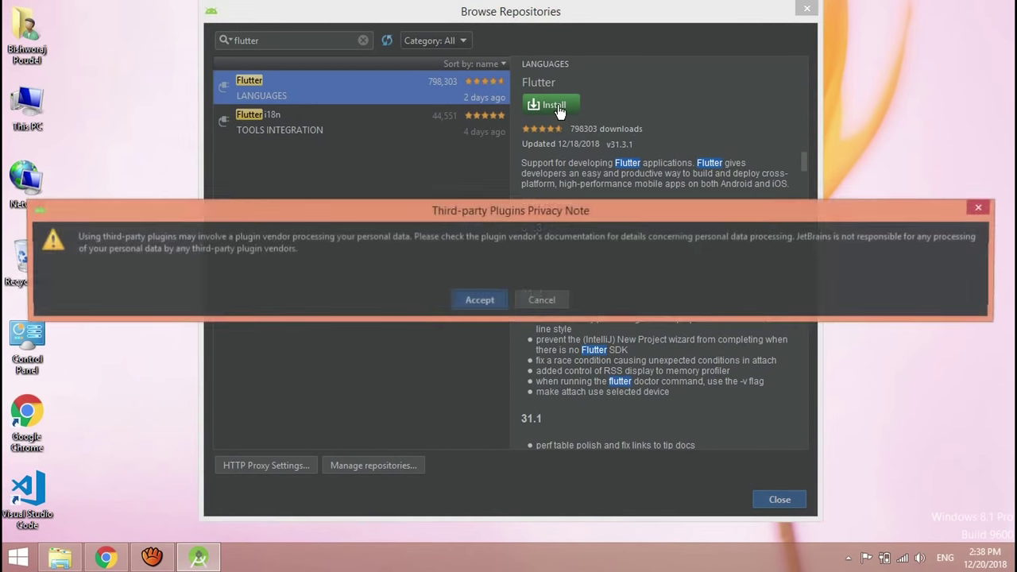
pyautogui.click(469, 302)
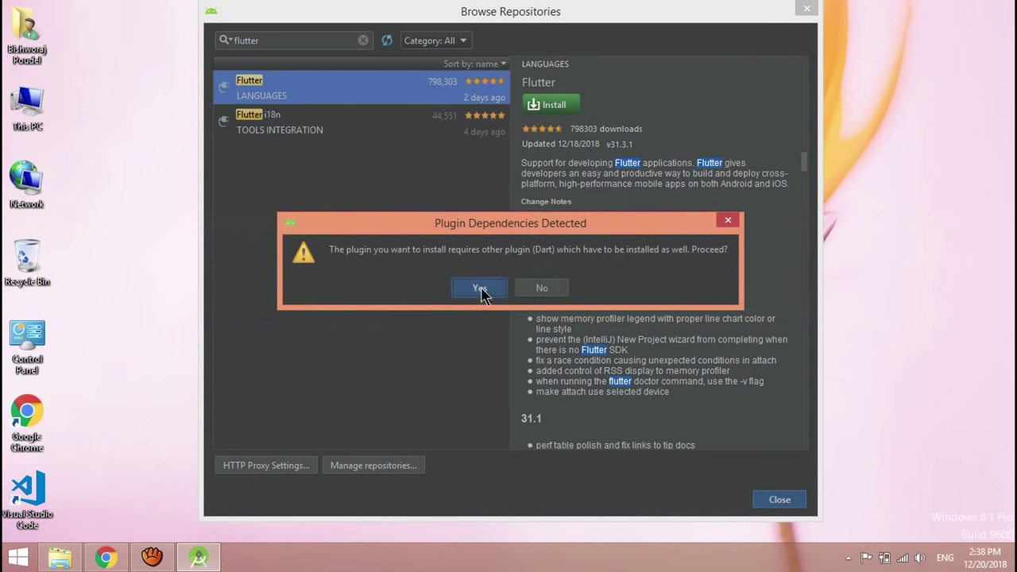
pyautogui.click(479, 291)
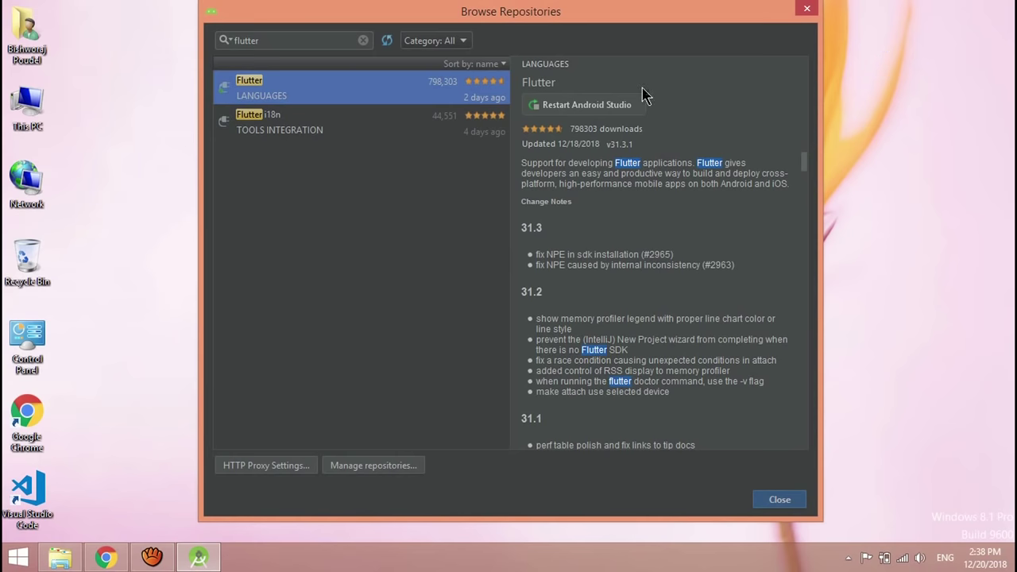
pyautogui.click(594, 110)
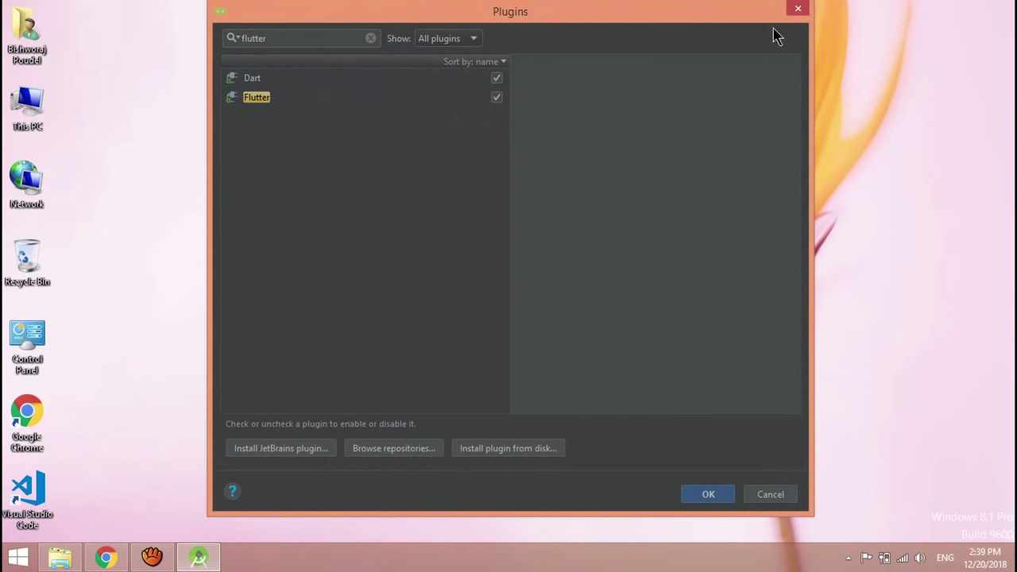
# - Close the Plugins window and Android Studio, and refresh the desktop
pyautogui.click(797, 14)
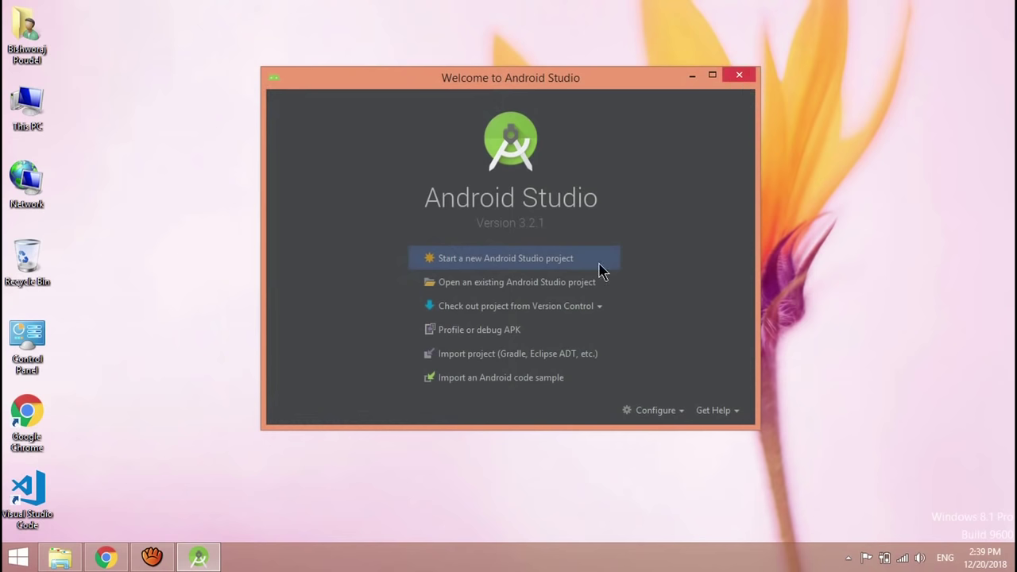
pyautogui.click(749, 80)
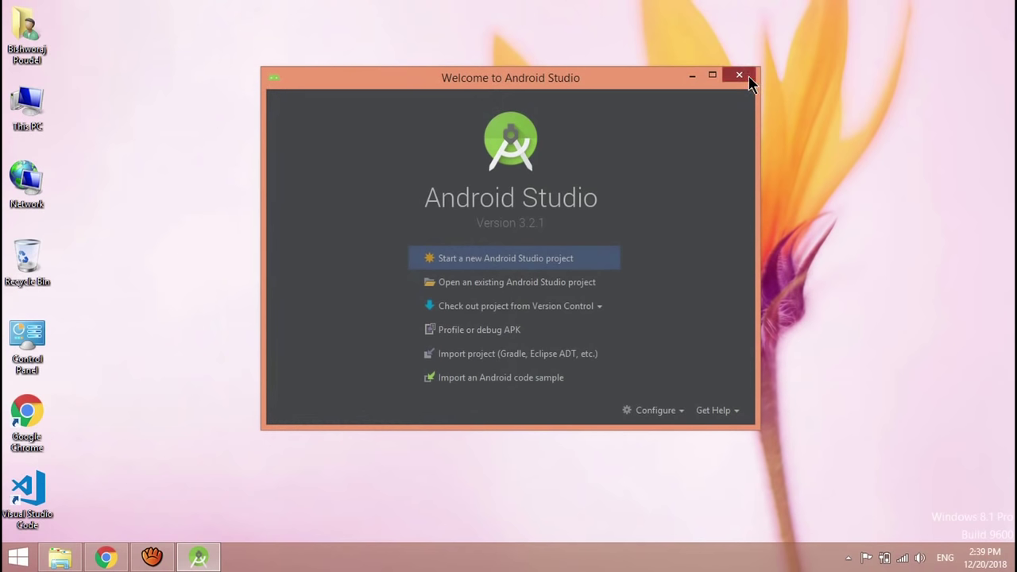
pyautogui.rightClick(591, 65)
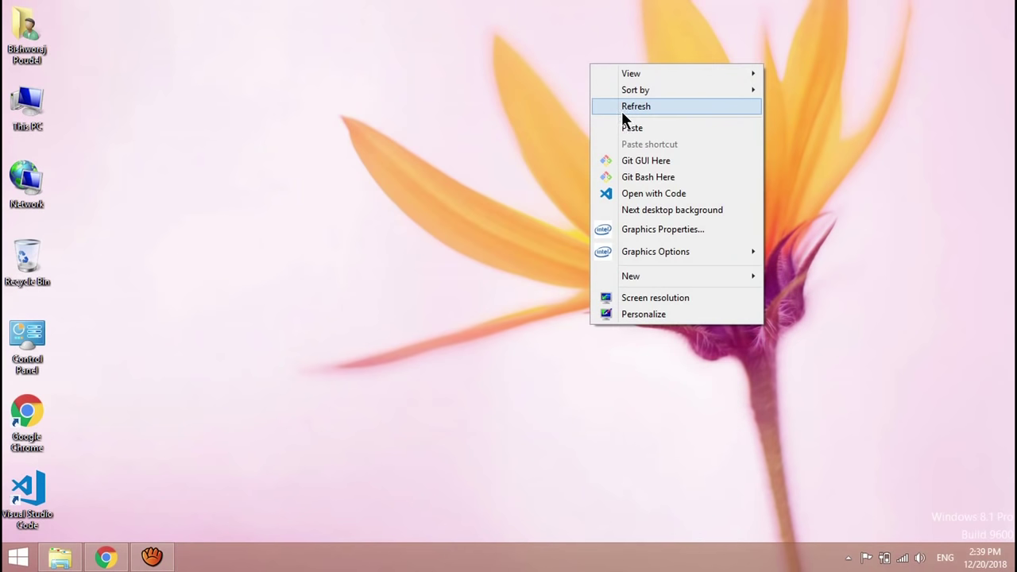
pyautogui.click(626, 108)
# - Find Android Studio through the Windows Start search and launch it again
pyautogui.click(13, 560)
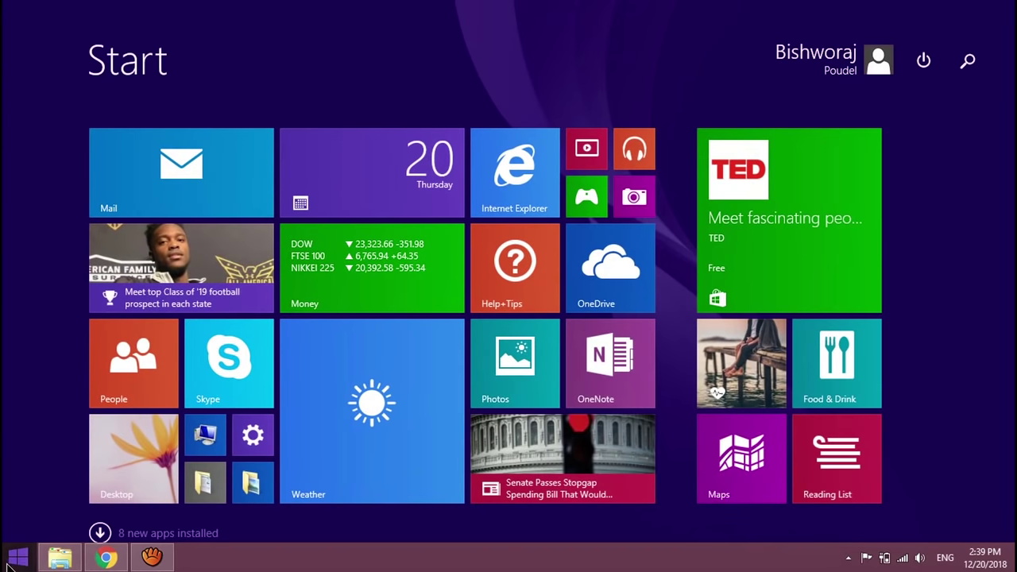
pyautogui.write('android Studio')
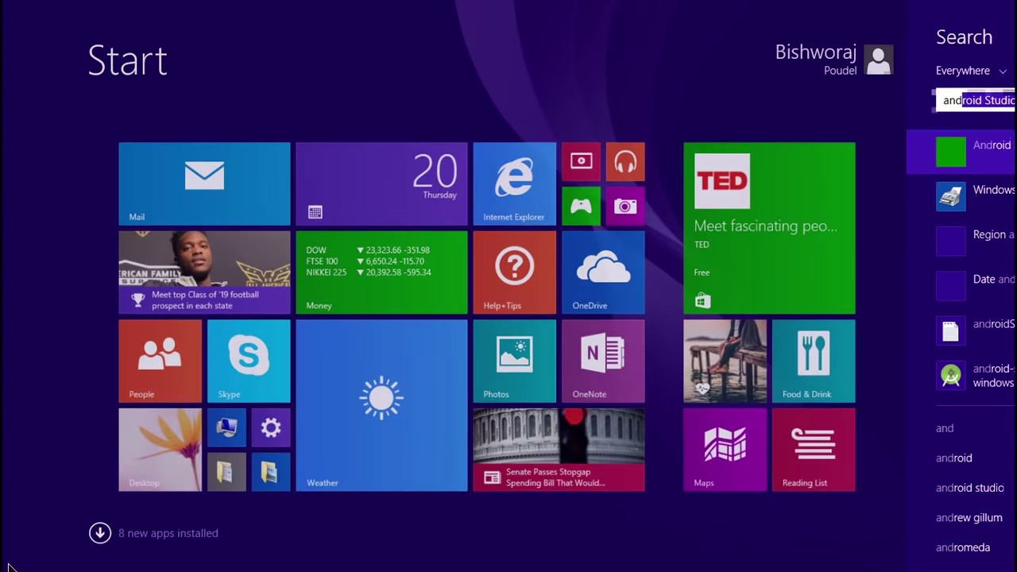
pyautogui.click(10, 564)
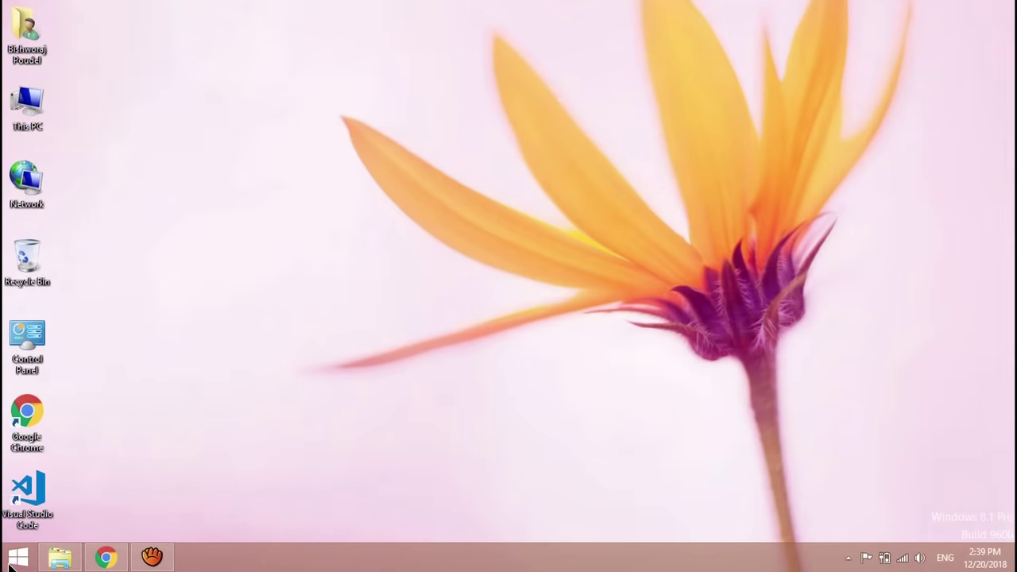
pyautogui.rightClick(352, 204)
pyautogui.click(402, 248)
pyautogui.rightClick(387, 188)
pyautogui.click(441, 229)
pyautogui.rightClick(354, 185)
pyautogui.click(410, 230)
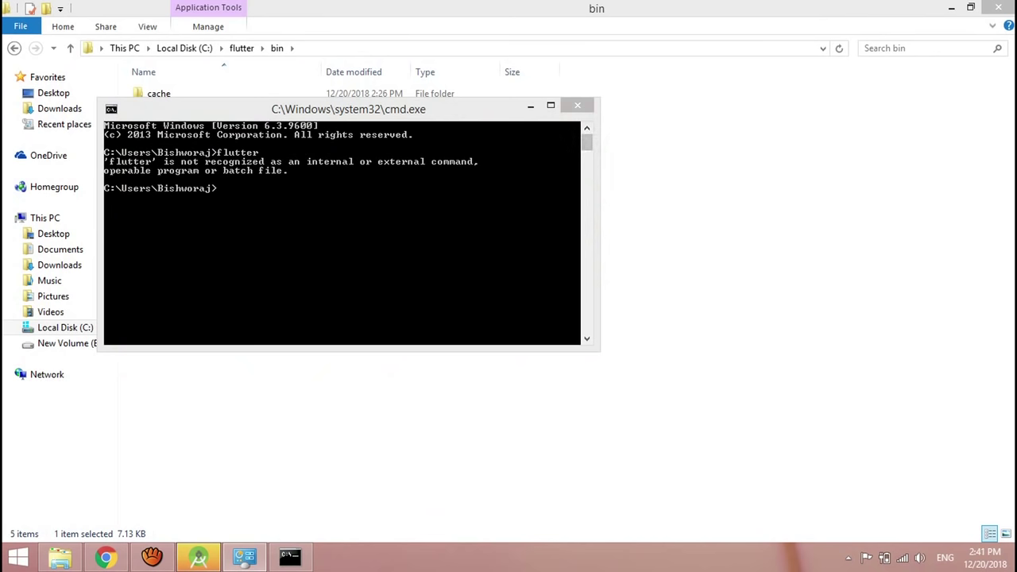
# - Close the Command Prompt and run the flutter batch file from C:\flutter\bin despite the SmartScreen block
pyautogui.click(577, 105)
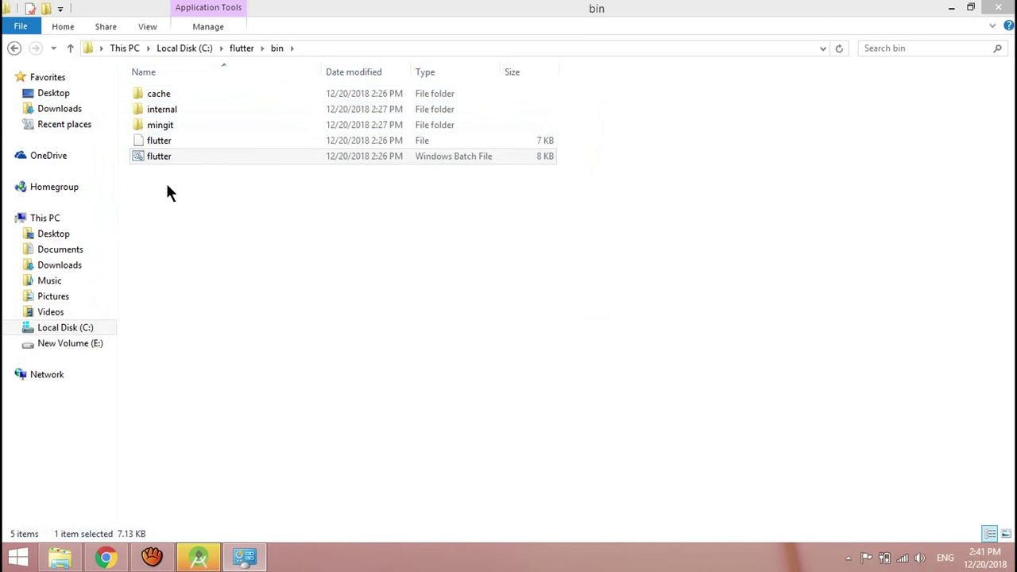
pyautogui.click(187, 159)
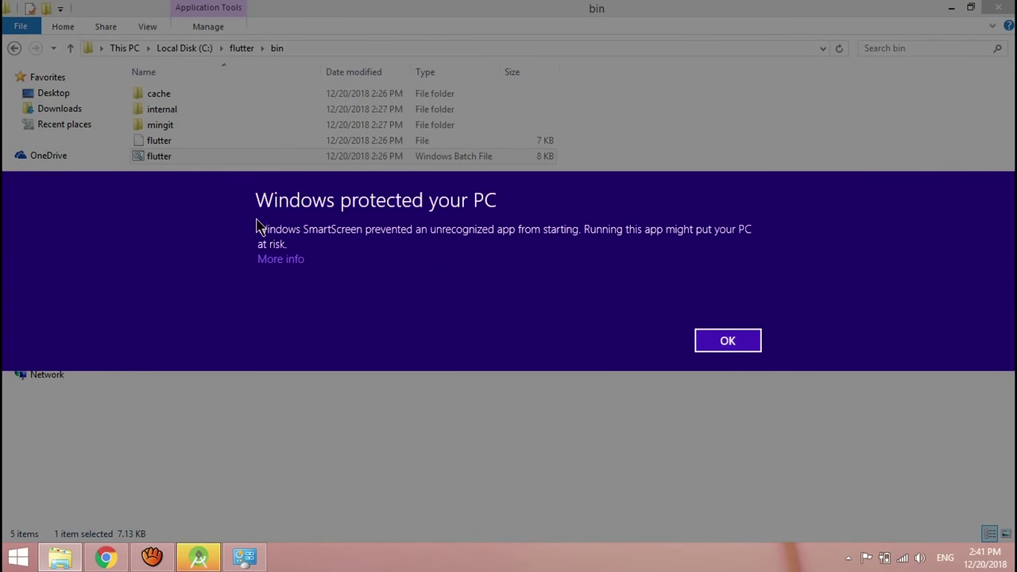
pyautogui.click(283, 261)
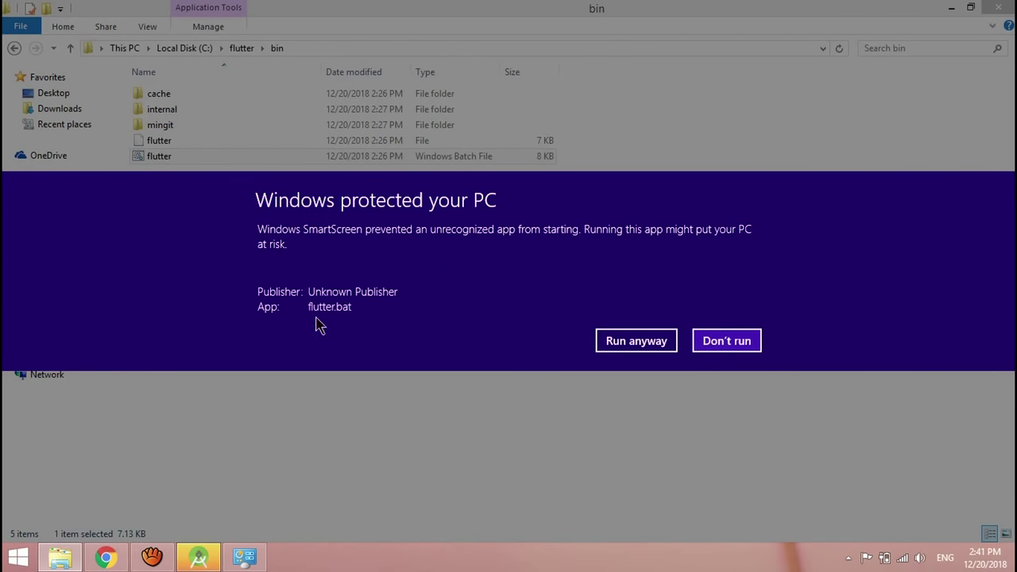
pyautogui.click(636, 340)
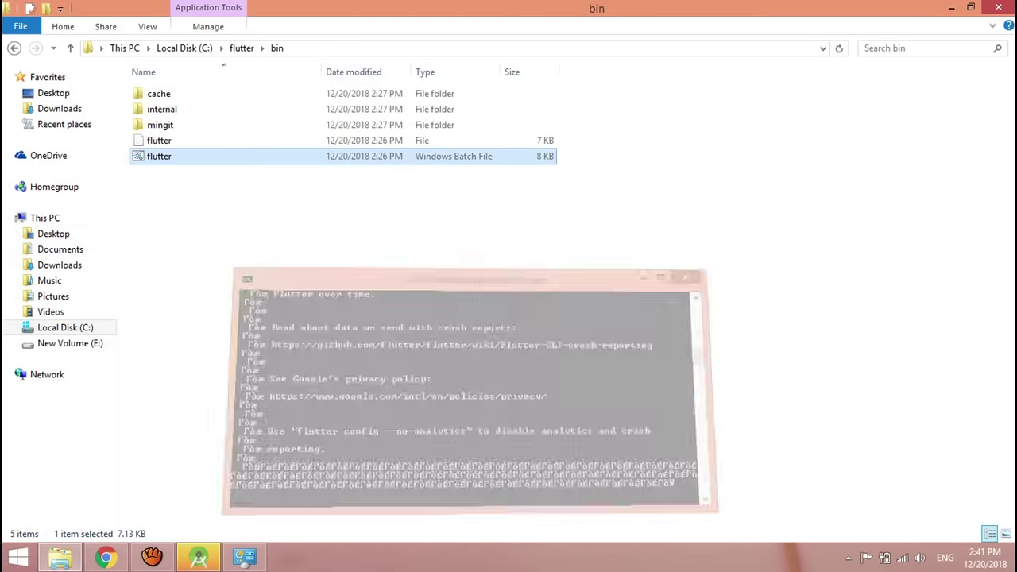
pyautogui.click(200, 236)
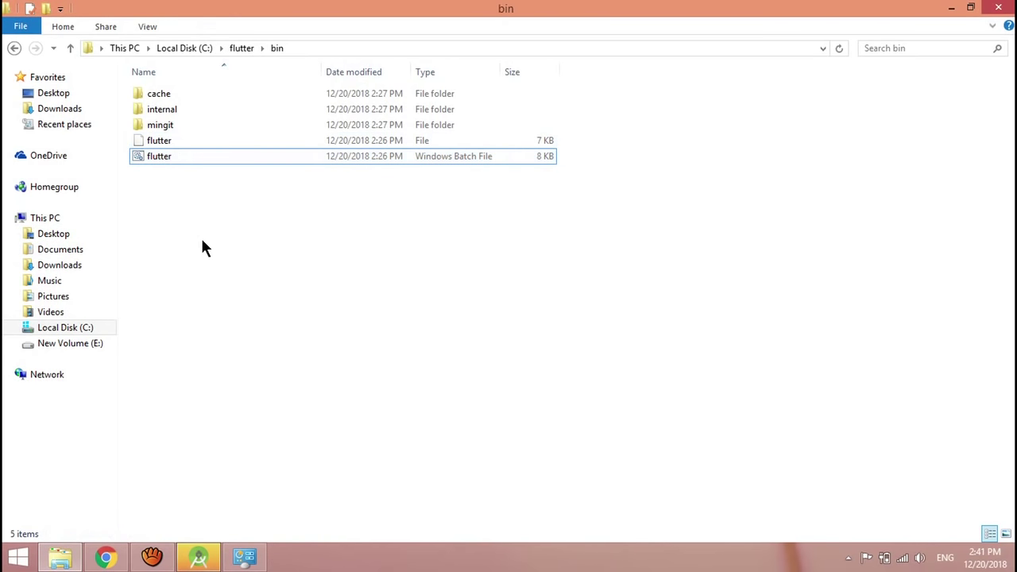
# - Open the Environment Variables from the computer's advanced system properties
pyautogui.rightClick(43, 221)
pyautogui.click(102, 394)
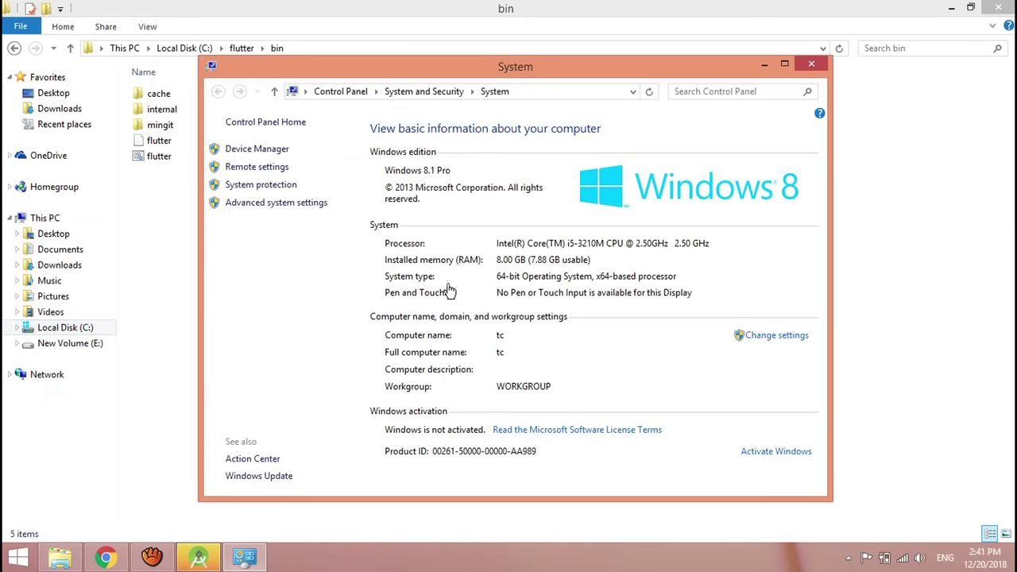
pyautogui.click(777, 337)
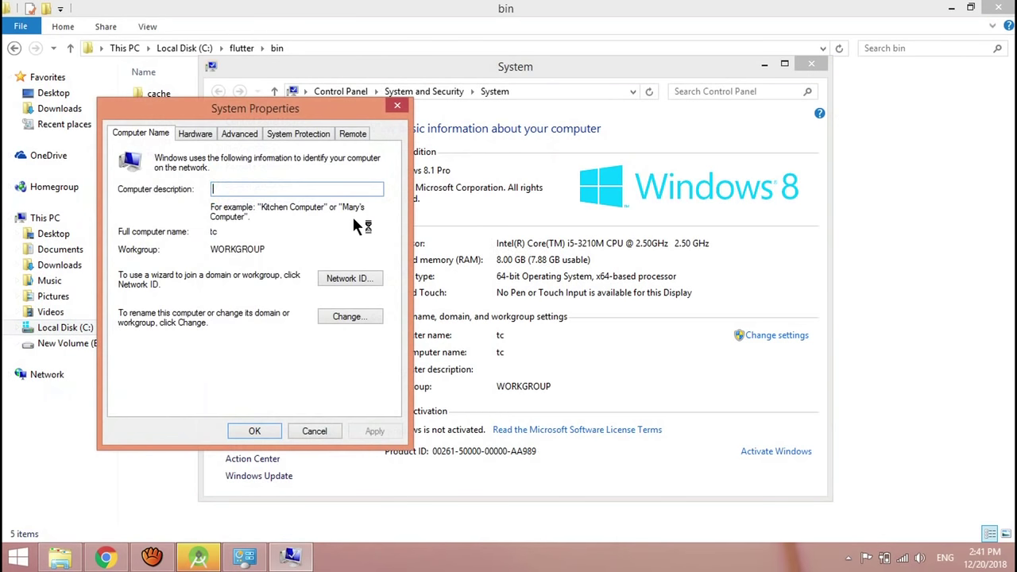
pyautogui.hotkey('ctrl', 'Tab')
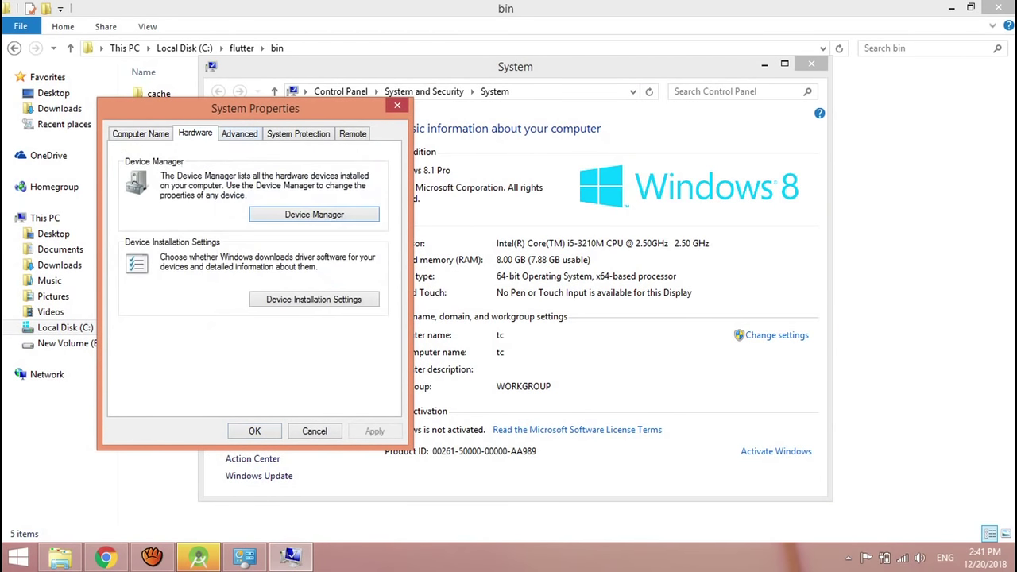
pyautogui.hotkey('ctrl', 'Tab')
pyautogui.click(341, 389)
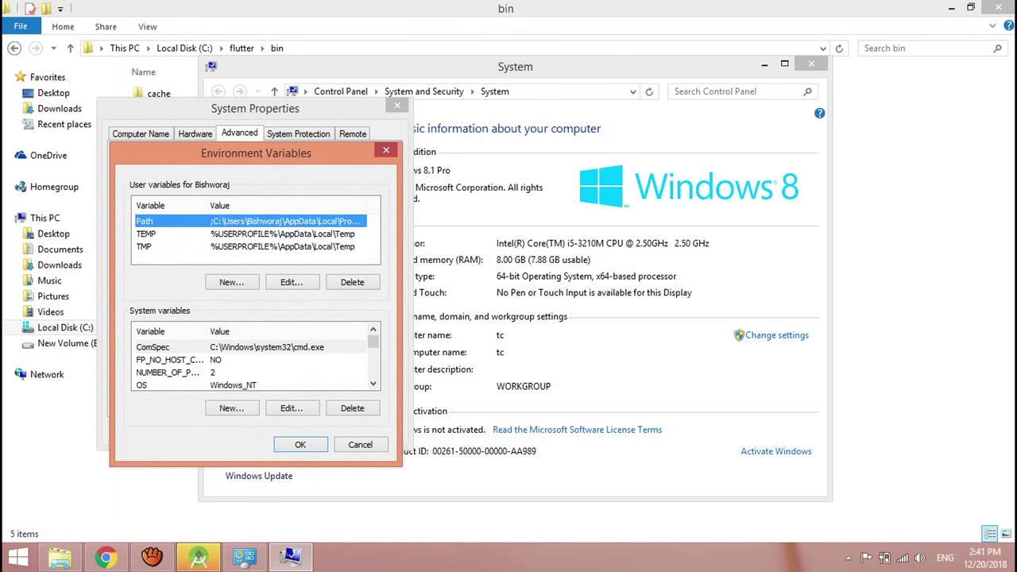
# - Create a user environment variable PATH with the value C:\flutter\bin, and close the system settings
pyautogui.click(231, 282)
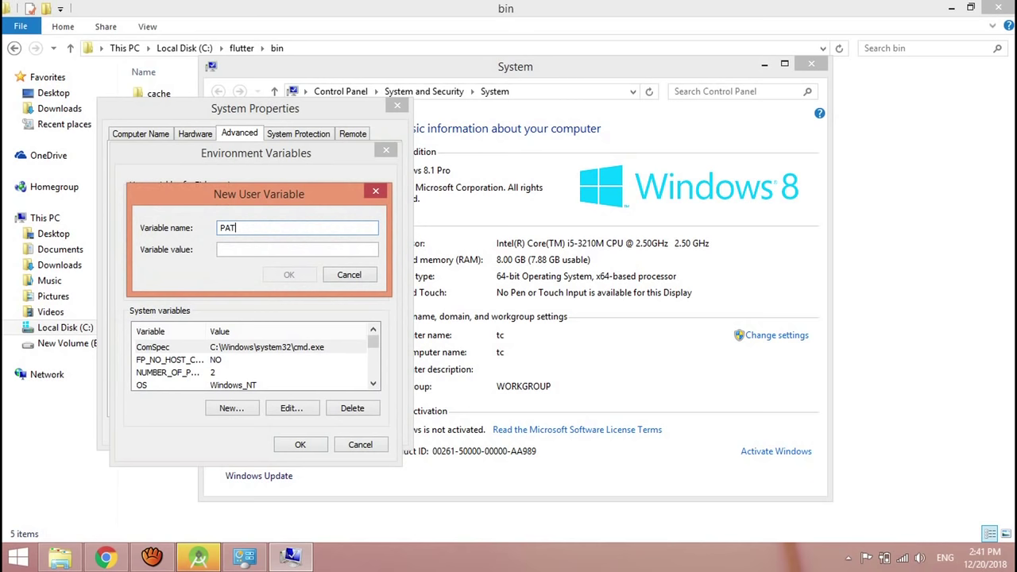
pyautogui.write('C:\\flutter\\bin')
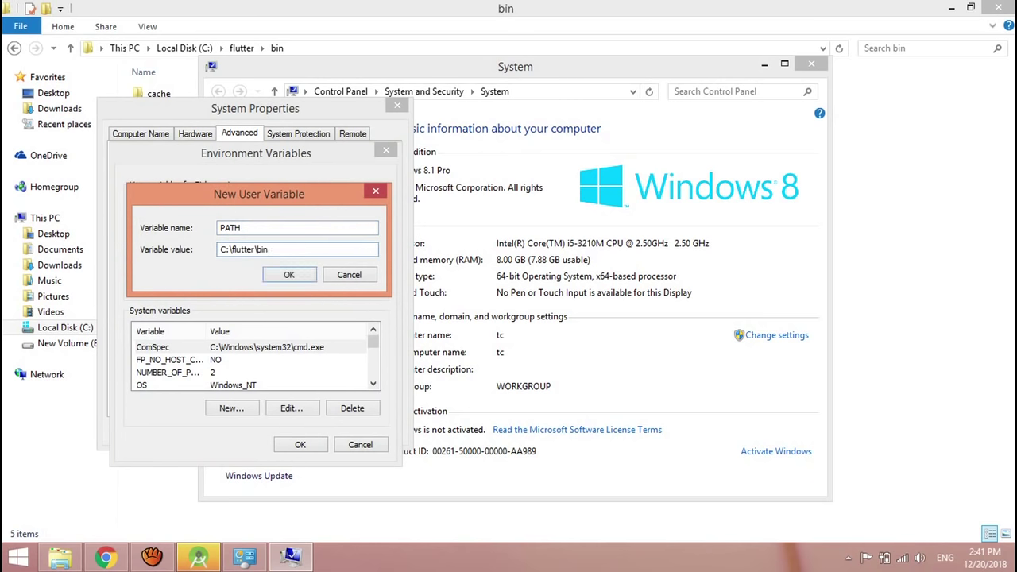
pyautogui.press('Return')
pyautogui.press('Return')
pyautogui.press('Return')
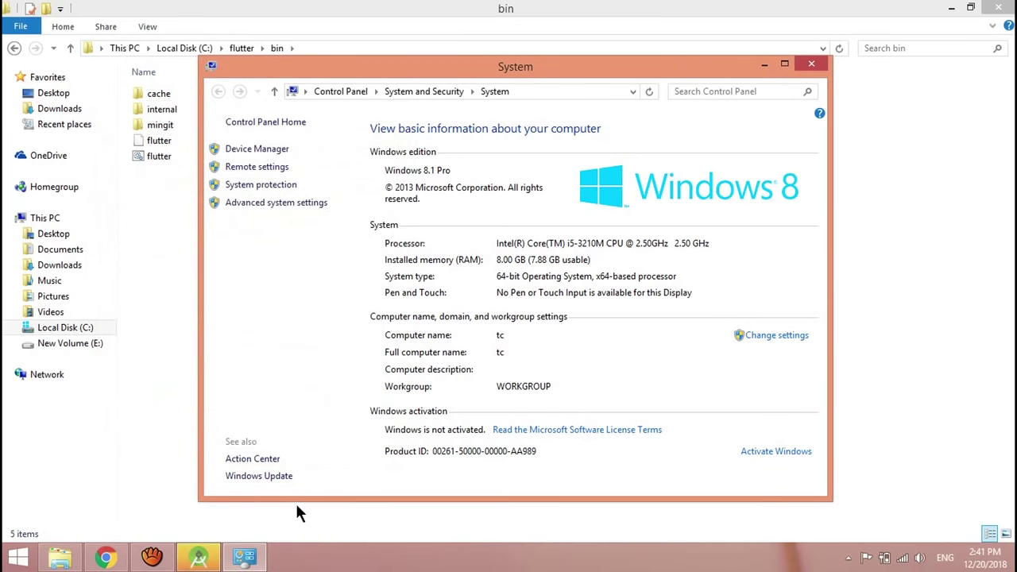
pyautogui.click(811, 64)
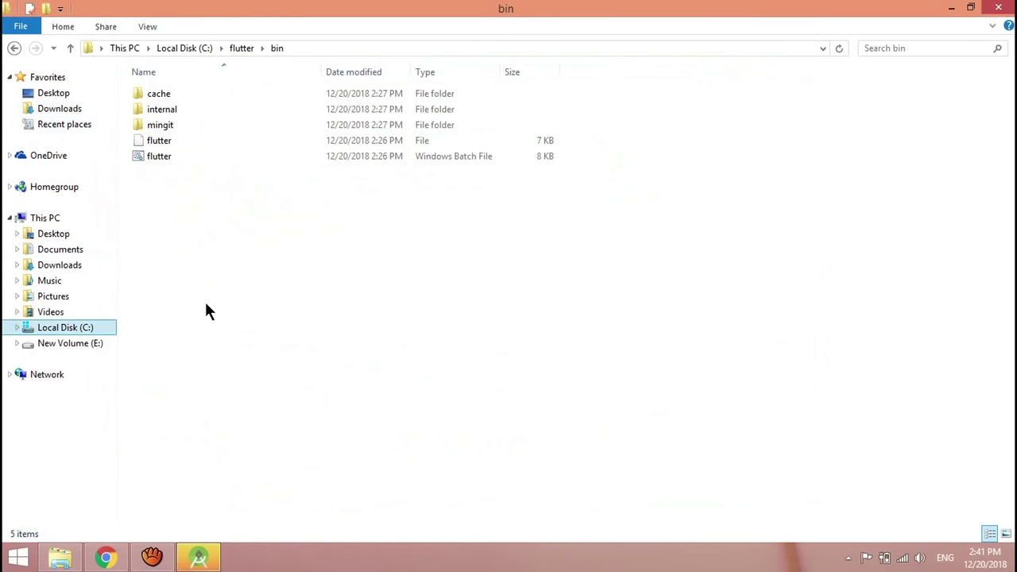
# - Run flutter in a new Command Prompt to test the command, and close the prompt
pyautogui.press('super+r')
pyautogui.write('c,d')
pyautogui.press('BackSpace')
pyautogui.press('BackSpace')
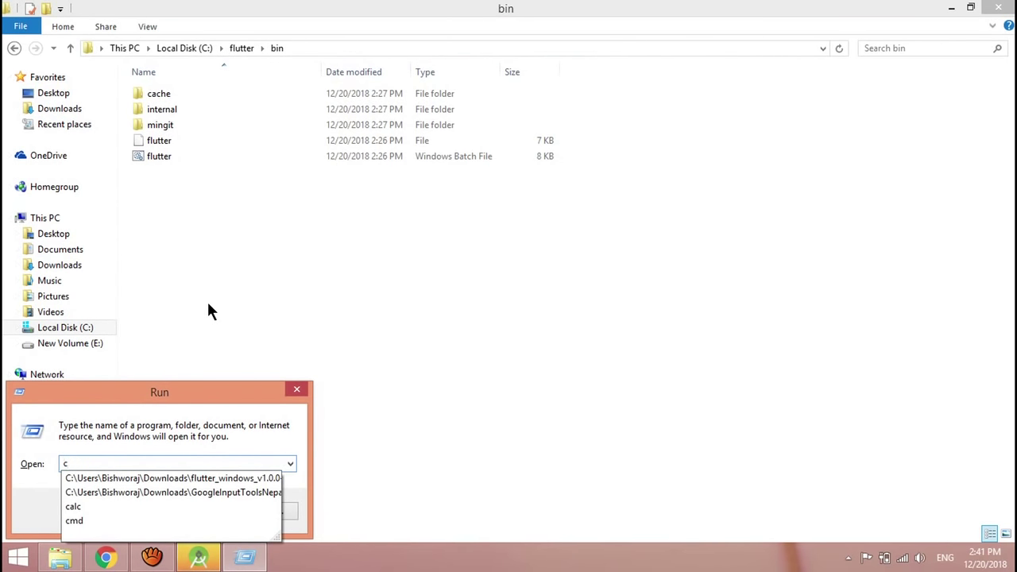
pyautogui.write('md')
pyautogui.press('Return')
pyautogui.write('fl')
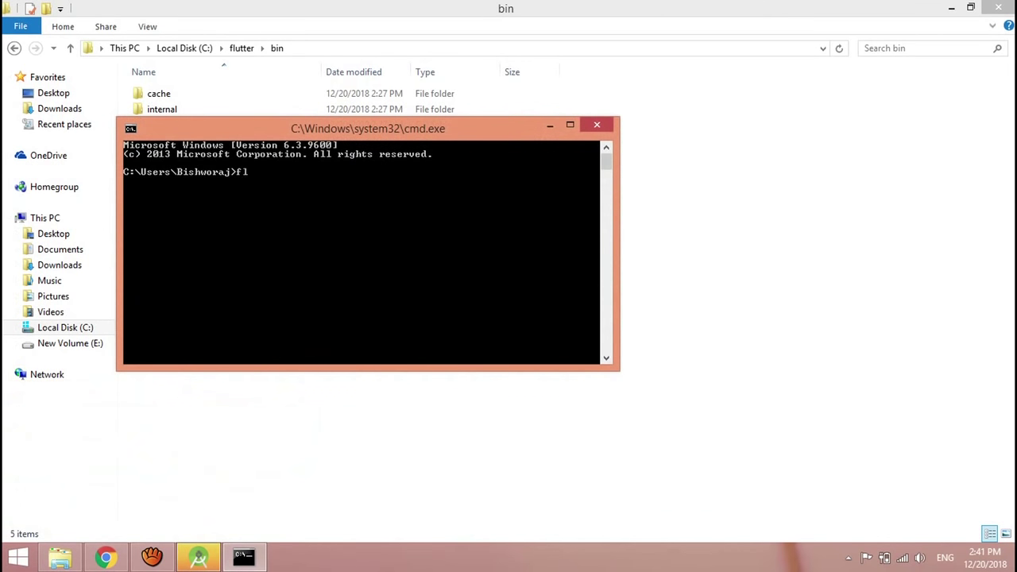
pyautogui.write('utter')
pyautogui.press('Return')
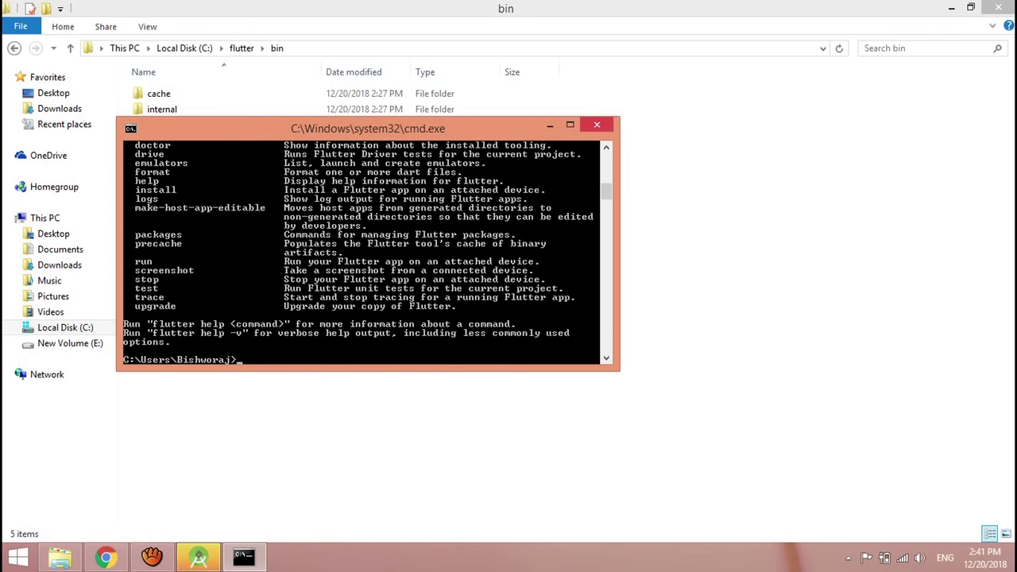
pyautogui.click(597, 125)
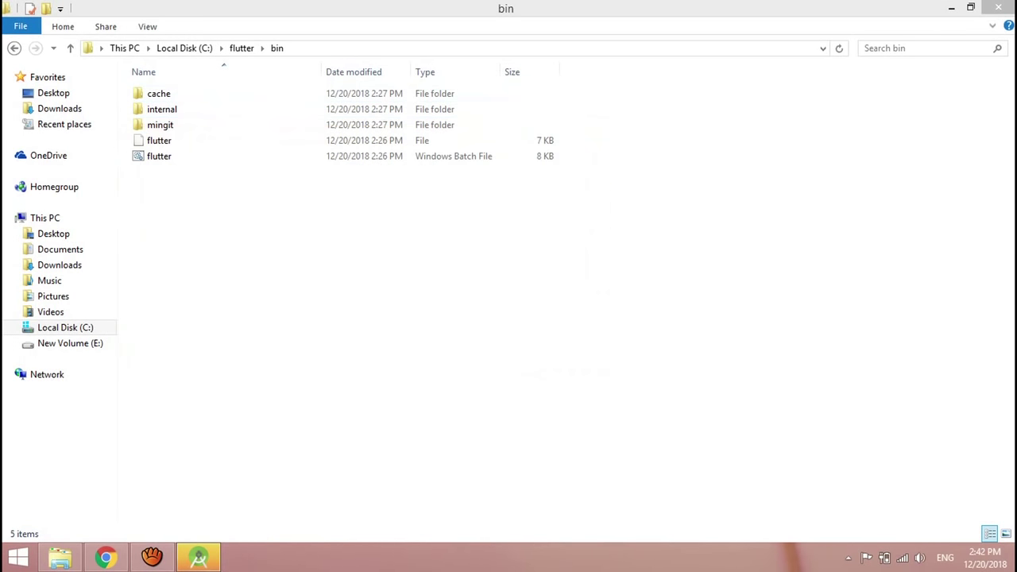
# - Close Android Studio and the File Explorer window showing the flutter bin folder
pyautogui.click(208, 559)
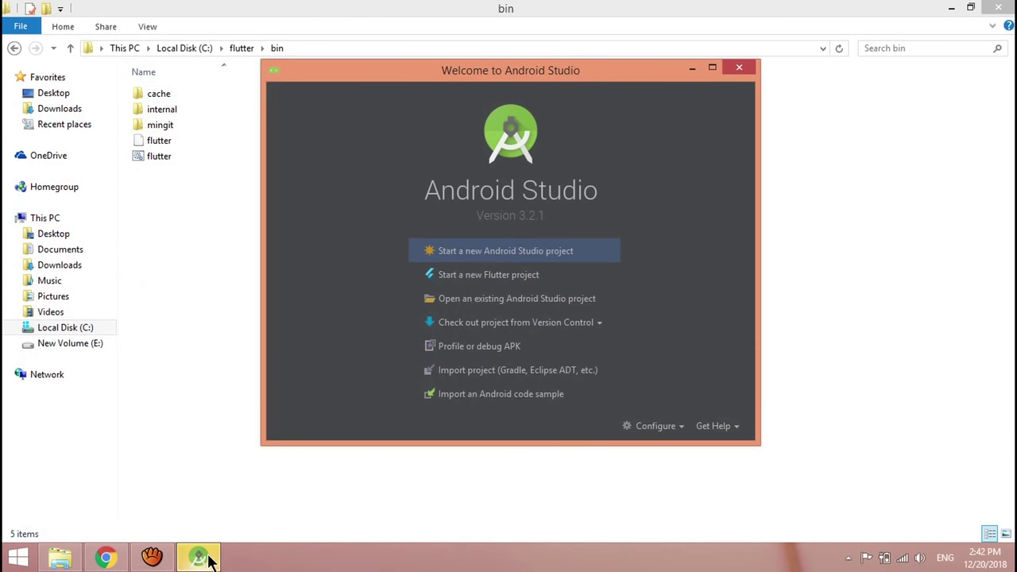
pyautogui.click(737, 71)
pyautogui.moveTo(325, 7); pyautogui.dragTo(478, 205)
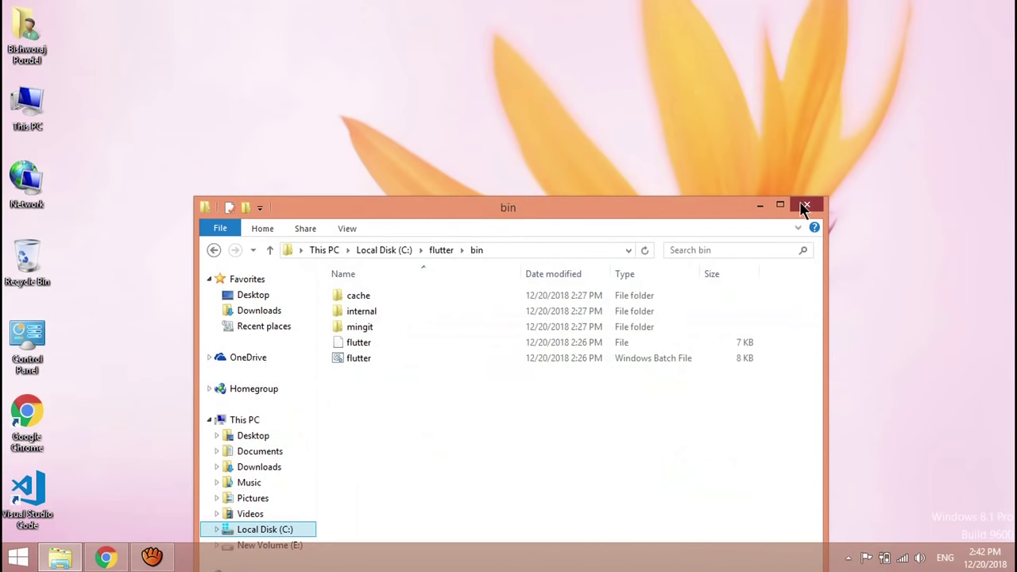
pyautogui.click(805, 208)
pyautogui.rightClick(331, 88)
pyautogui.rightClick(337, 113)
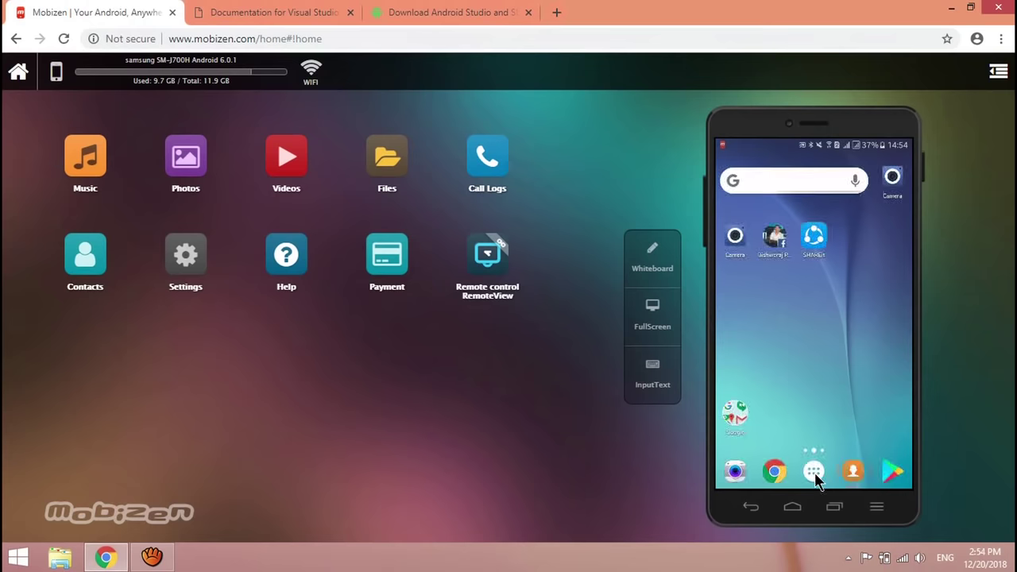
# - Open Settings on the mirrored Android phone, look at Developer options, and return to the settings list
pyautogui.click(814, 473)
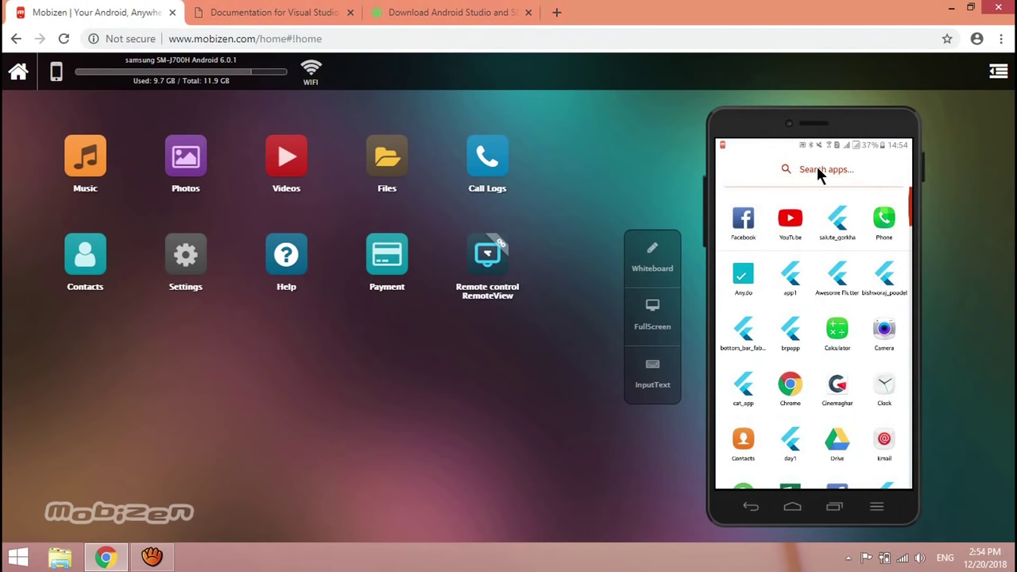
pyautogui.click(821, 172)
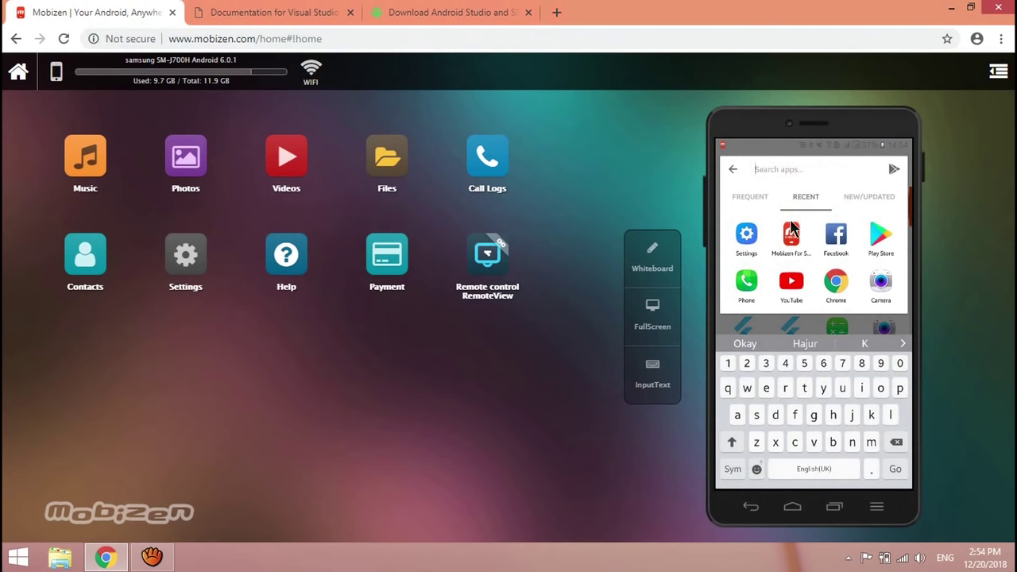
pyautogui.click(745, 236)
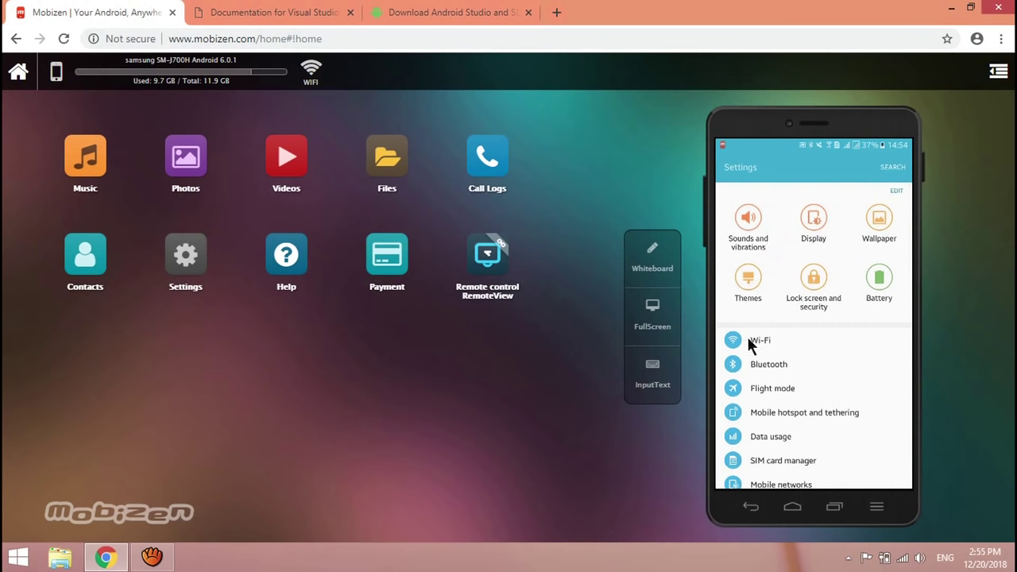
pyautogui.moveTo(834, 288); pyautogui.dragTo(835, 225)
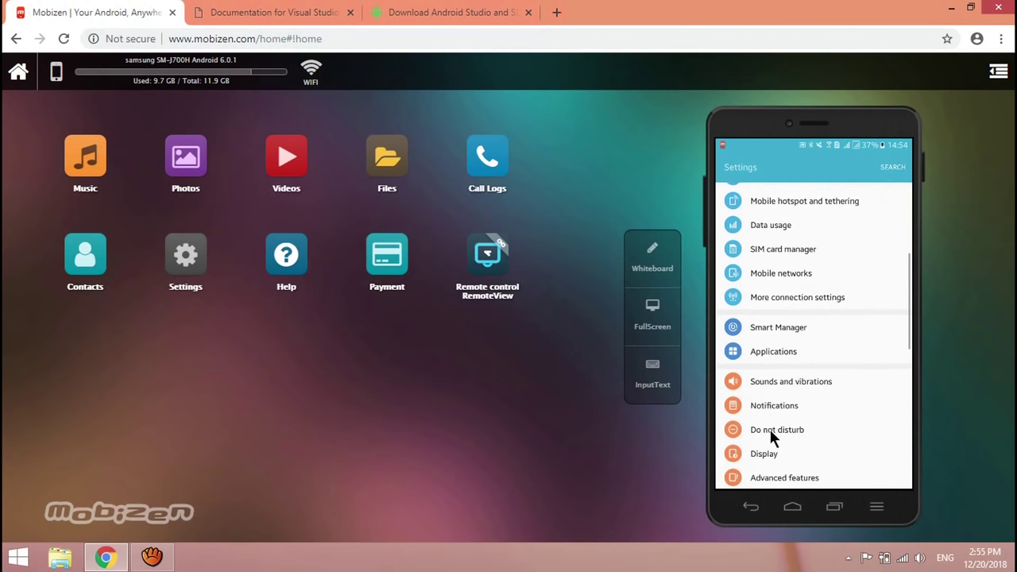
pyautogui.moveTo(851, 345); pyautogui.dragTo(857, 231)
pyautogui.scroll(-5, 855, 230)
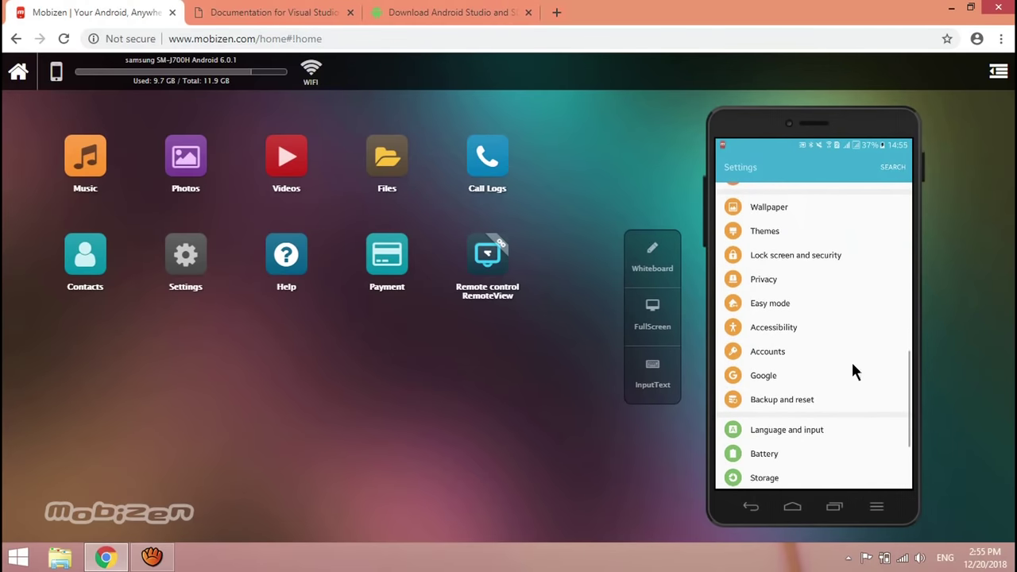
pyautogui.click(805, 454)
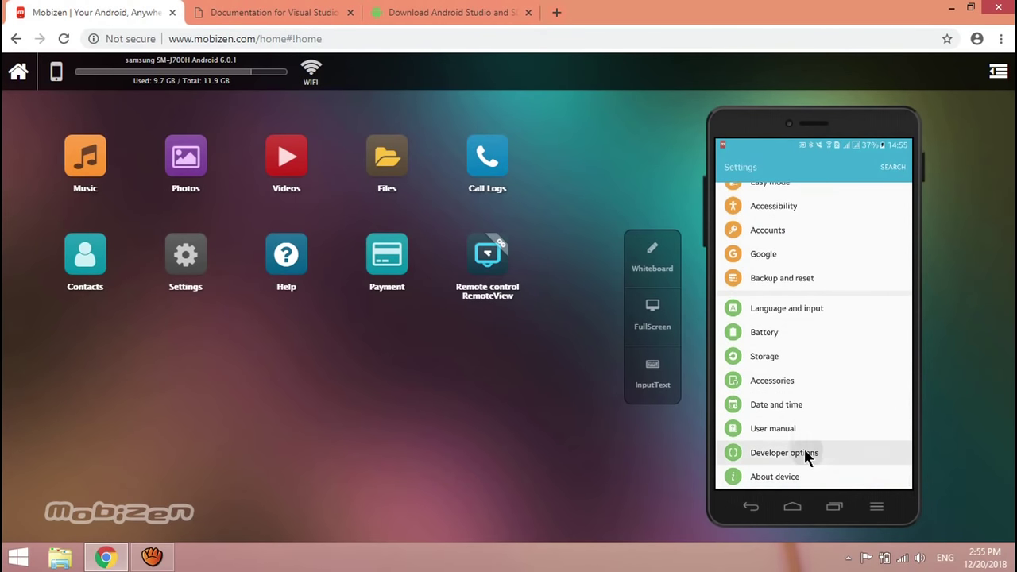
pyautogui.click(730, 168)
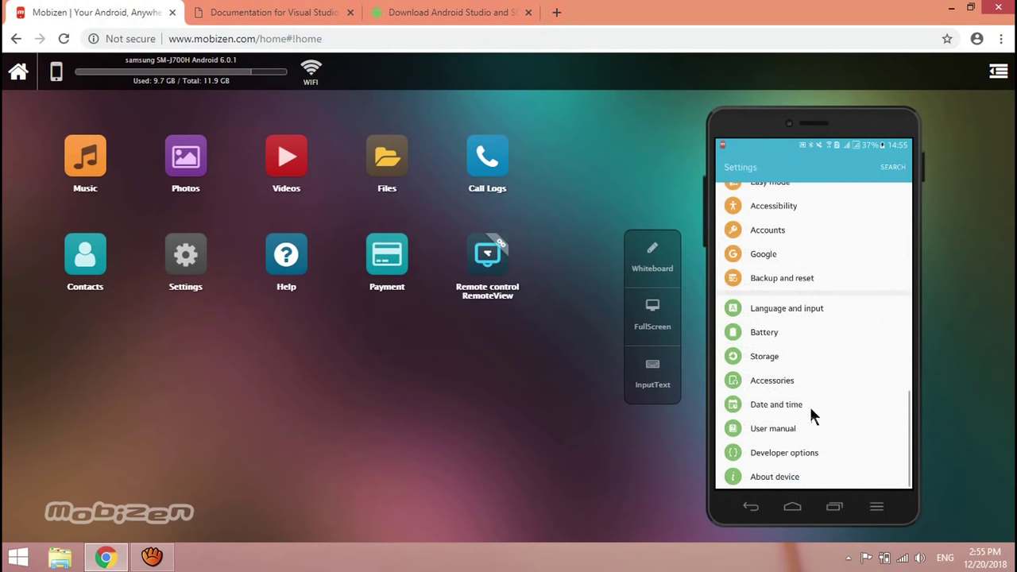
# - Try to enable developer mode through the Build number in the phone's software information, and return to the settings list
pyautogui.scroll(3, 822, 434)
pyautogui.scroll(-3, 890, 397)
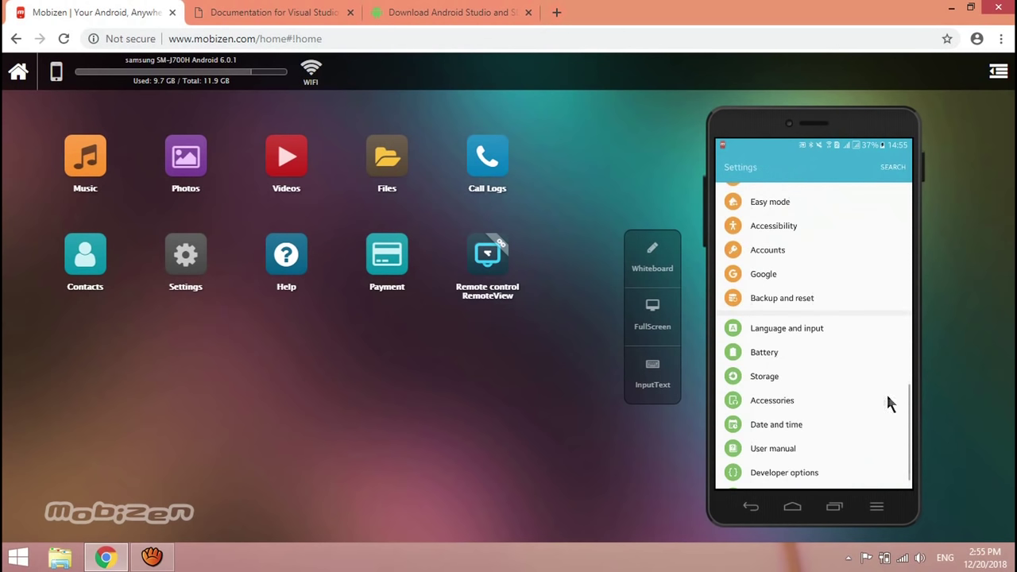
pyautogui.scroll(-2, 855, 330)
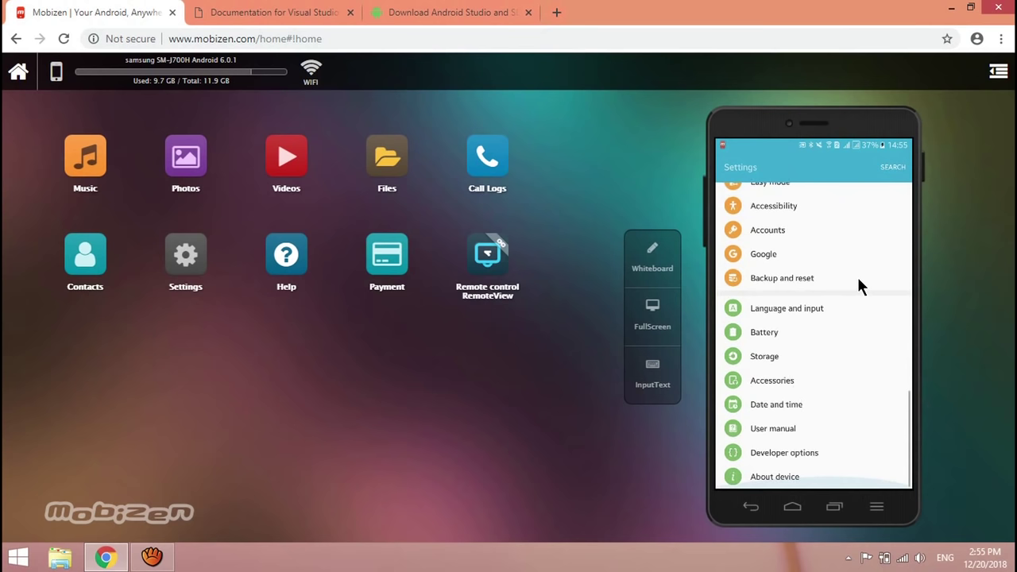
pyautogui.click(803, 480)
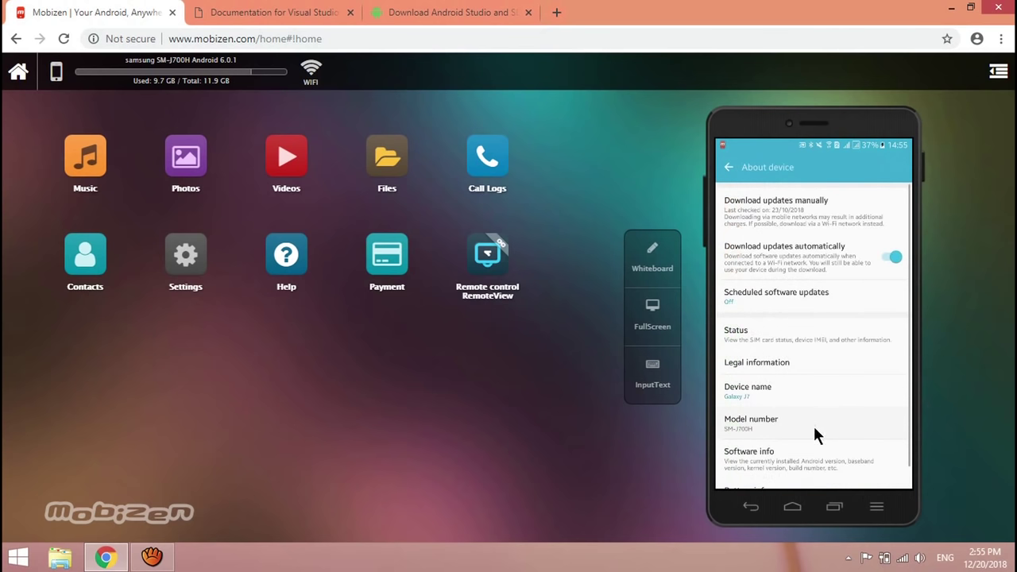
pyautogui.scroll(-1, 813, 370)
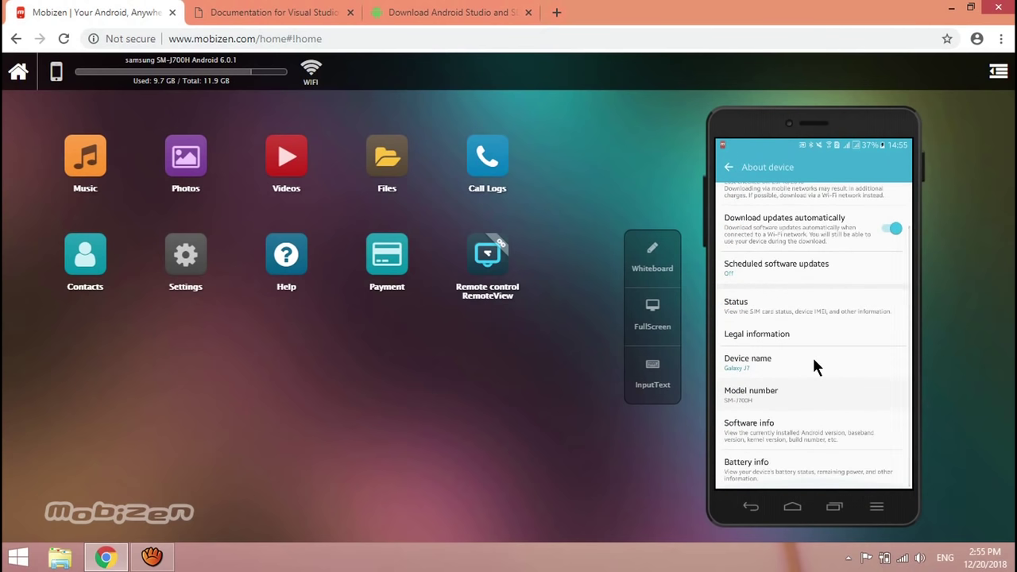
pyautogui.click(757, 430)
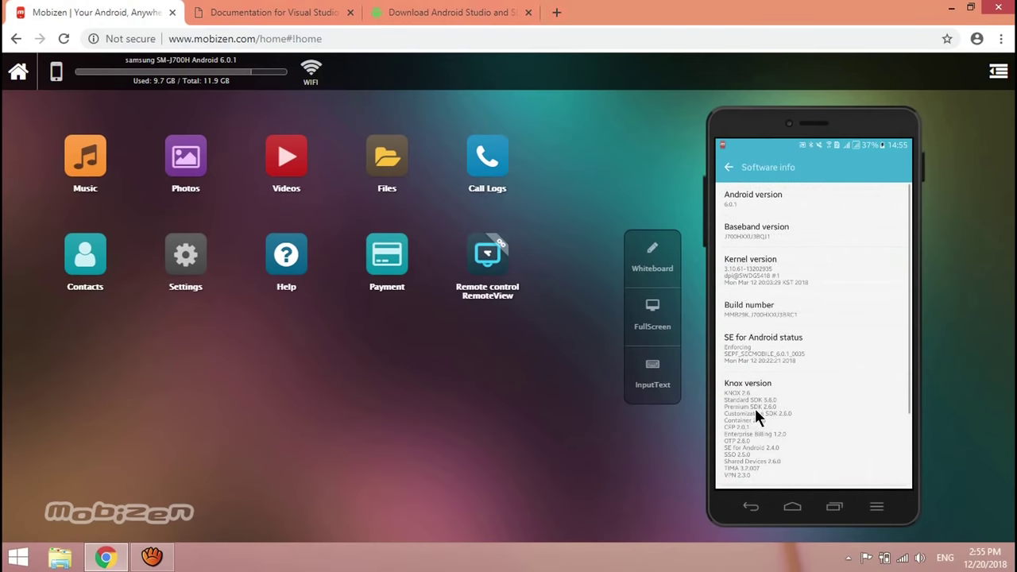
pyautogui.click(772, 312)
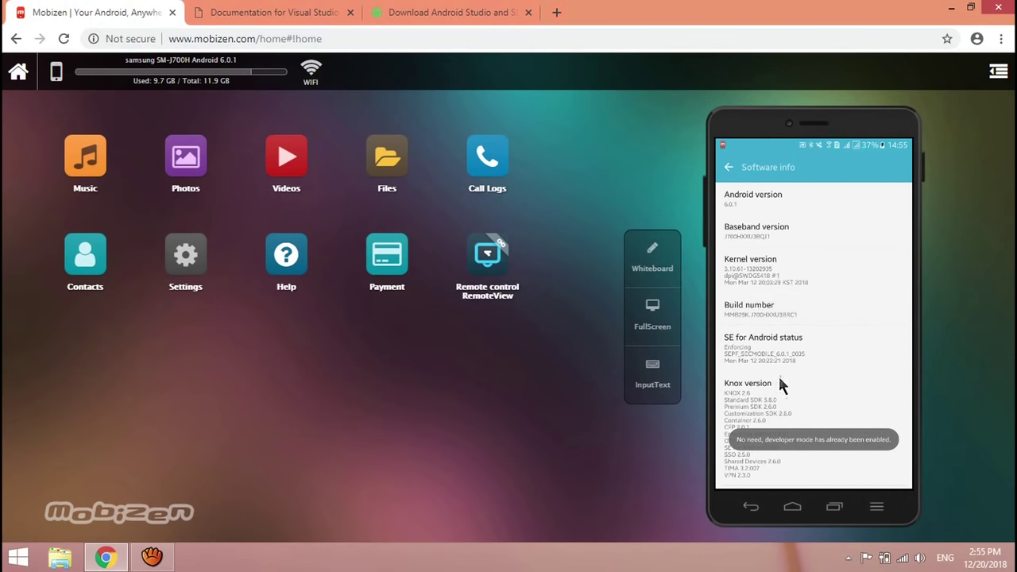
pyautogui.click(727, 169)
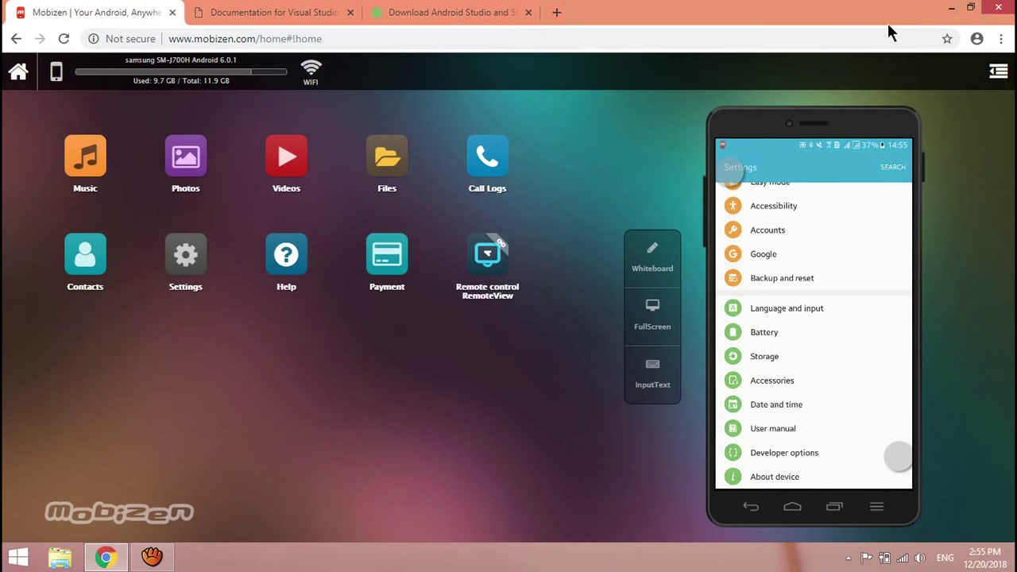
# - Open a new Command Prompt beside the mirrored phone and change to the desktop directory
pyautogui.press('super+r')
pyautogui.write('cmd')
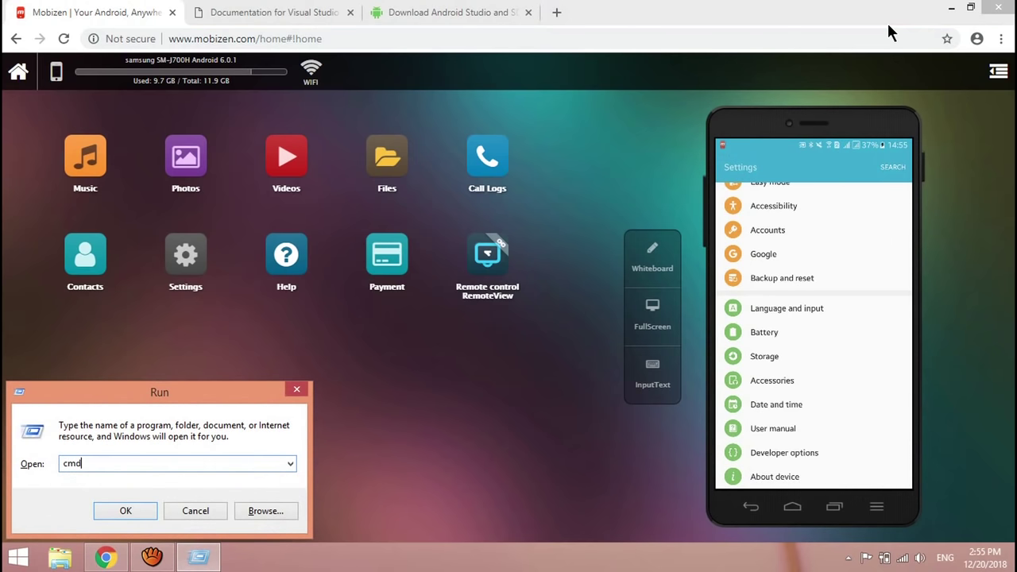
pyautogui.press('Return')
pyautogui.moveTo(341, 132); pyautogui.dragTo(305, 133)
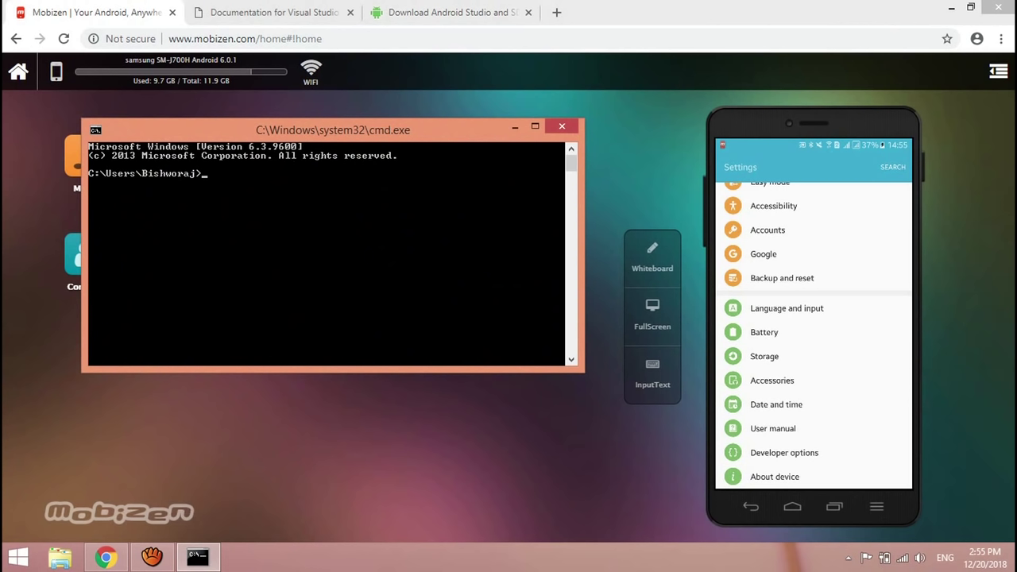
pyautogui.write('cd desktop')
pyautogui.press('Return')
pyautogui.moveTo(334, 130); pyautogui.dragTo(306, 126)
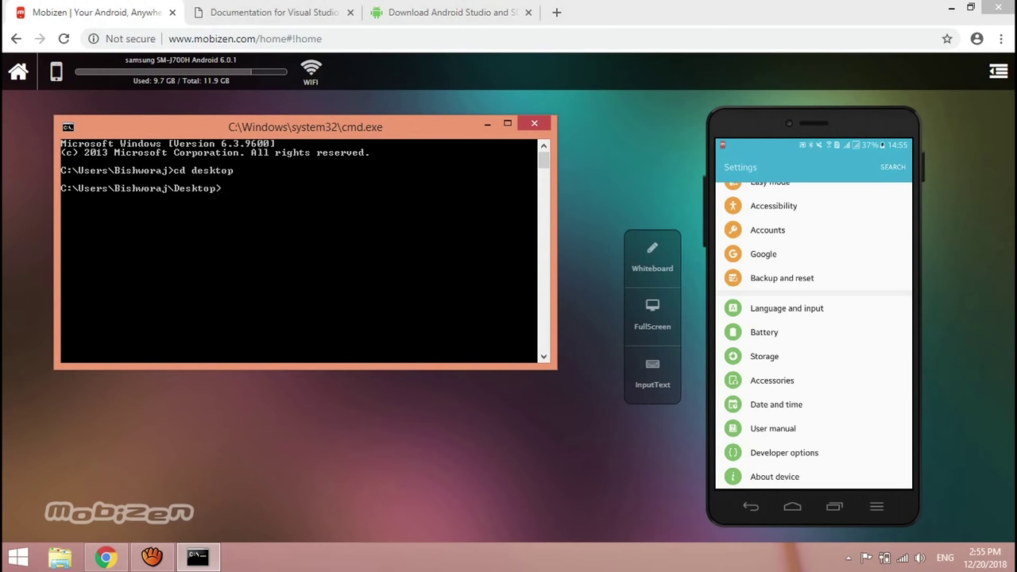
pyautogui.write('md')
pyautogui.press('BackSpace')
pyautogui.press('BackSpace')
# - Show the desktop and create a new folder named flutter on it
pyautogui.click(1015, 561)
pyautogui.rightClick(425, 351)
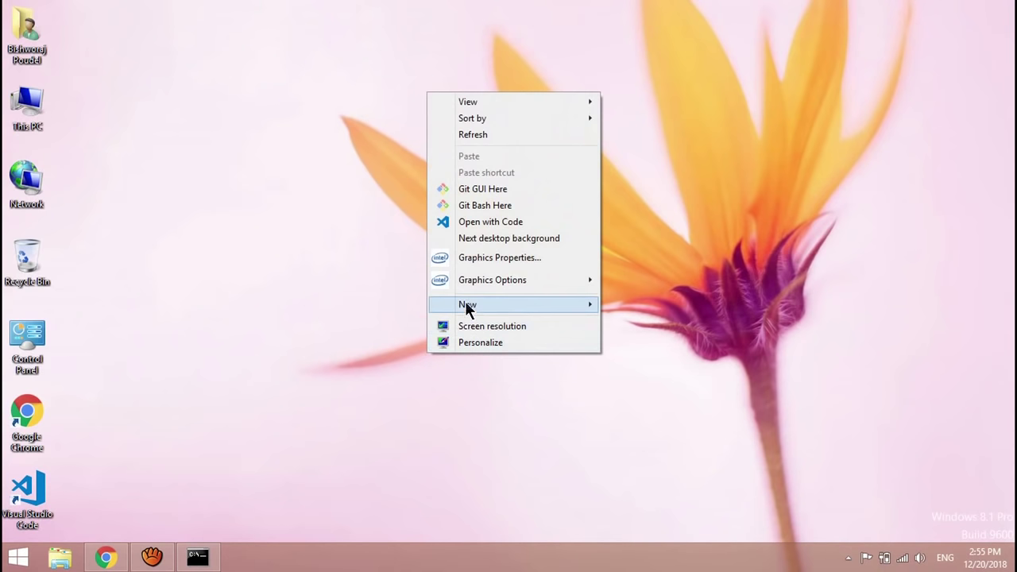
pyautogui.moveTo(534, 305)
pyautogui.click(628, 305)
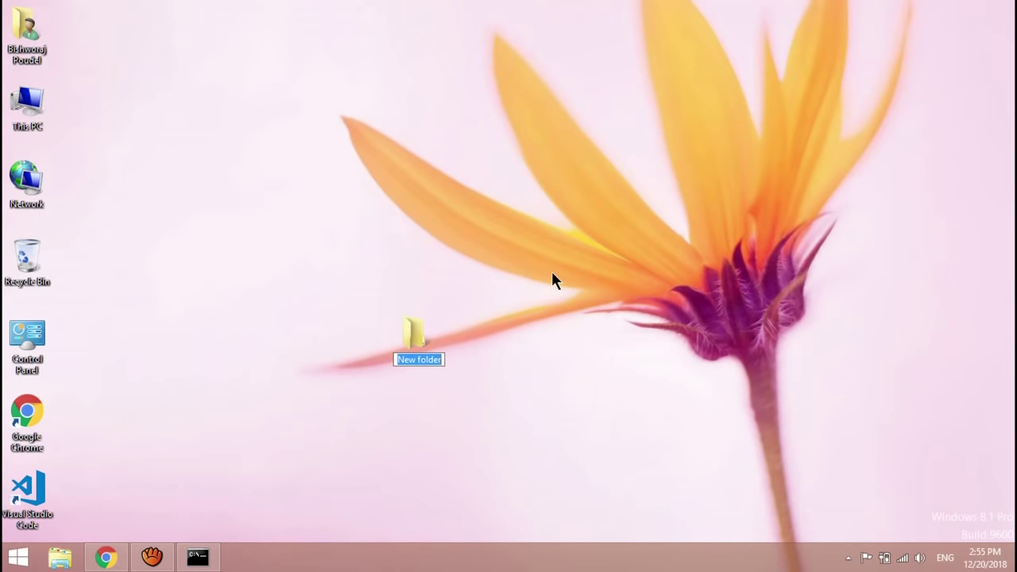
pyautogui.write('flutter')
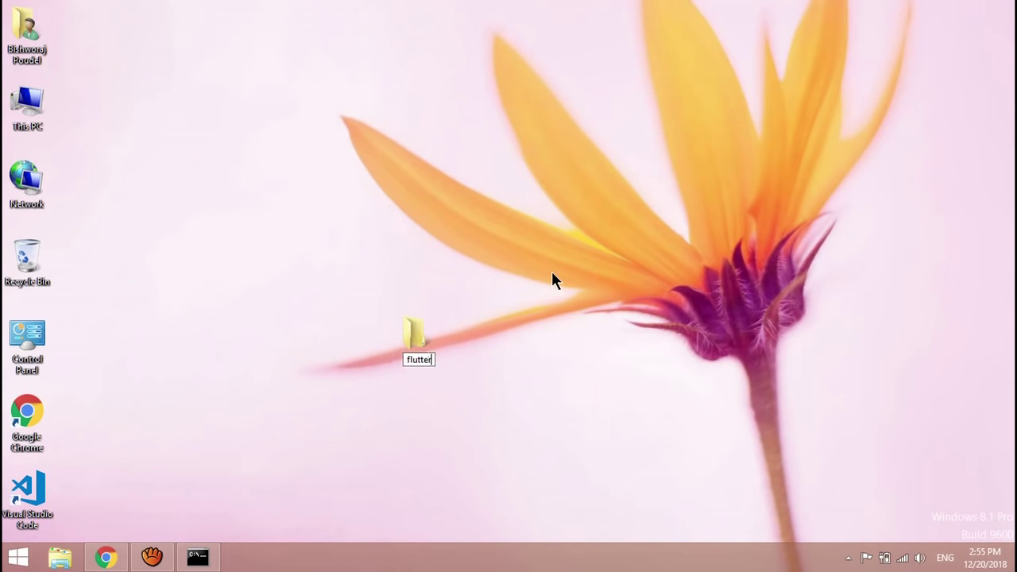
pyautogui.press('Return')
# - Return to the Command Prompt and change to the flutter directory
pyautogui.click(198, 557)
pyautogui.write('f')
pyautogui.press('BackSpace')
pyautogui.write('cd ')
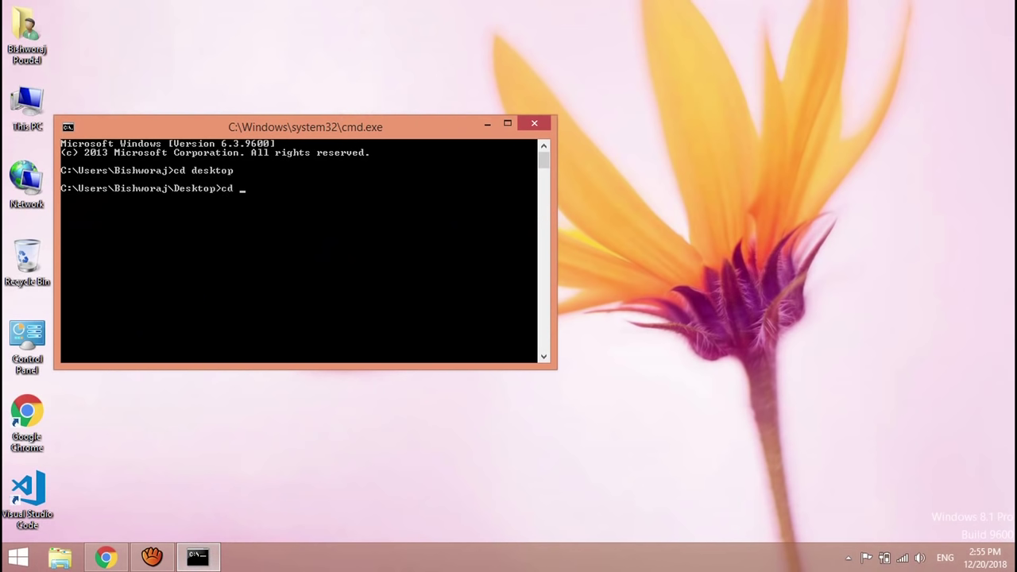
pyautogui.write('flutter')
pyautogui.press('Return')
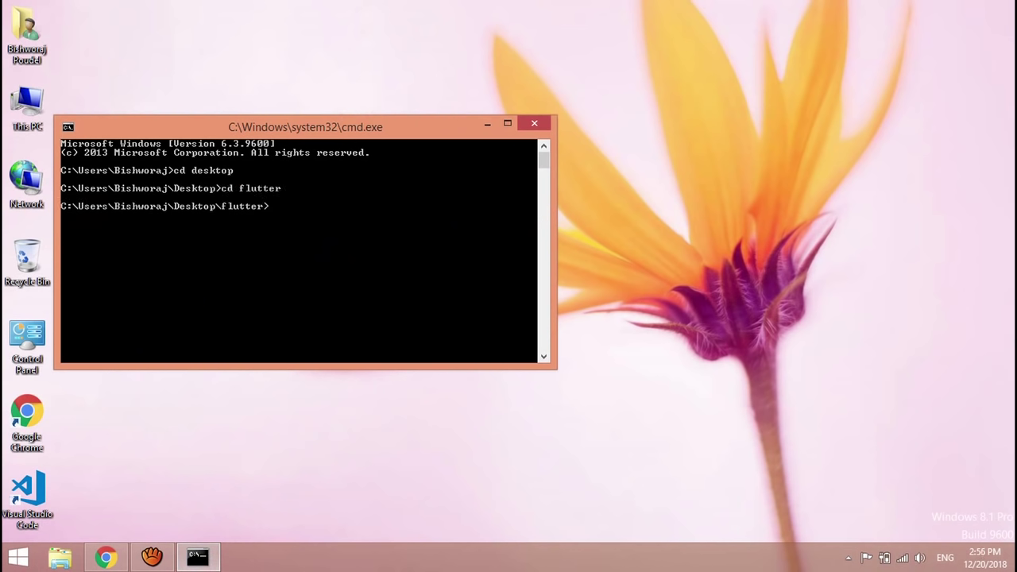
# - Create a Flutter project named app1 with flutter create and maximize the Command Prompt window
pyautogui.write('flutt')
pyautogui.press('BackSpace')
pyautogui.press('BackSpace')
pyautogui.write('tter create app1')
pyautogui.press('Return')
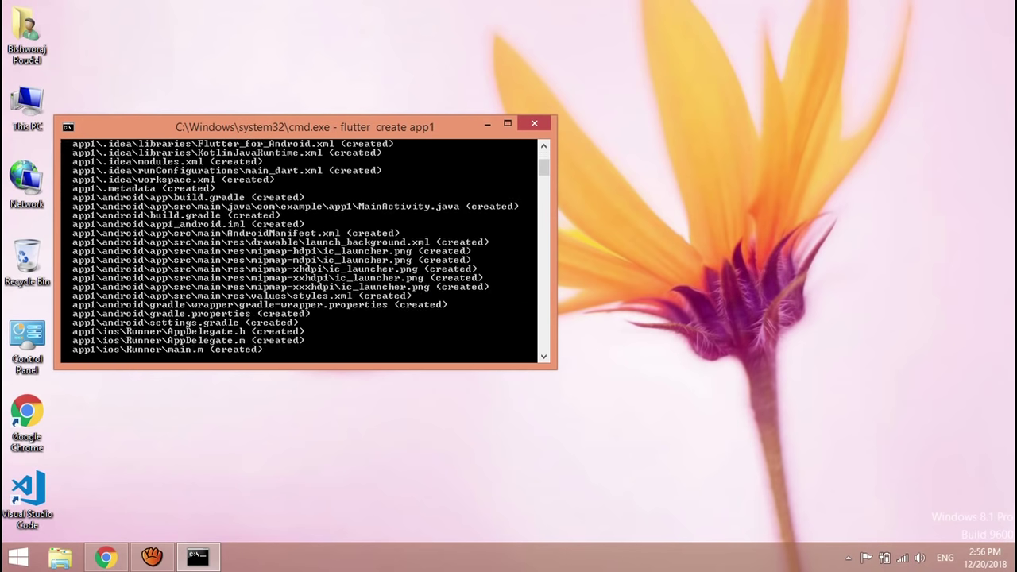
pyautogui.click(507, 125)
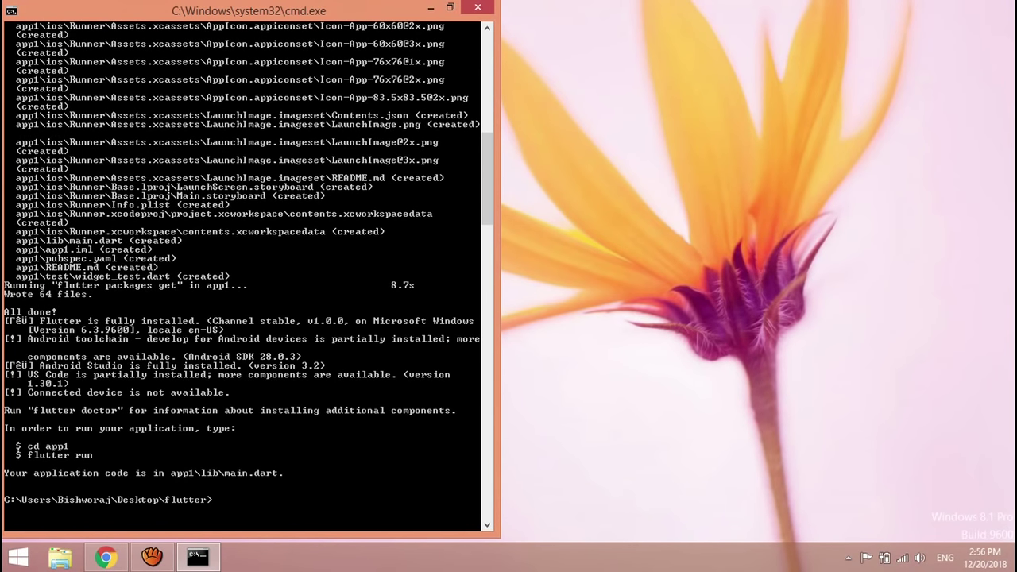
# - Change to the app1 directory and run flutter doctor to check the installation
pyautogui.write('cd app1')
pyautogui.press('Return')
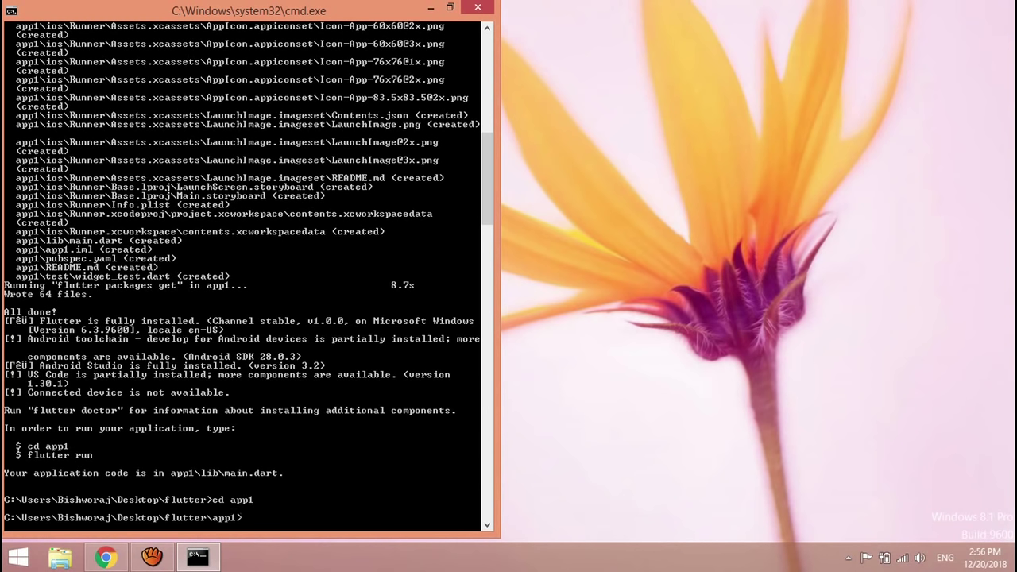
pyautogui.write('flutter')
pyautogui.write(' doctor')
pyautogui.press('Return')
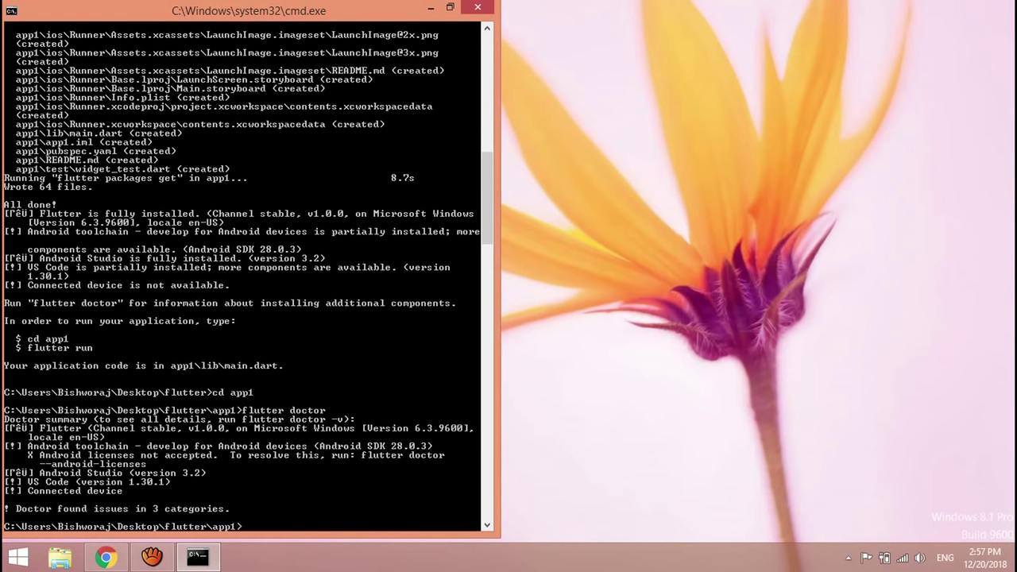
pyautogui.scroll(-3, 248, 275)
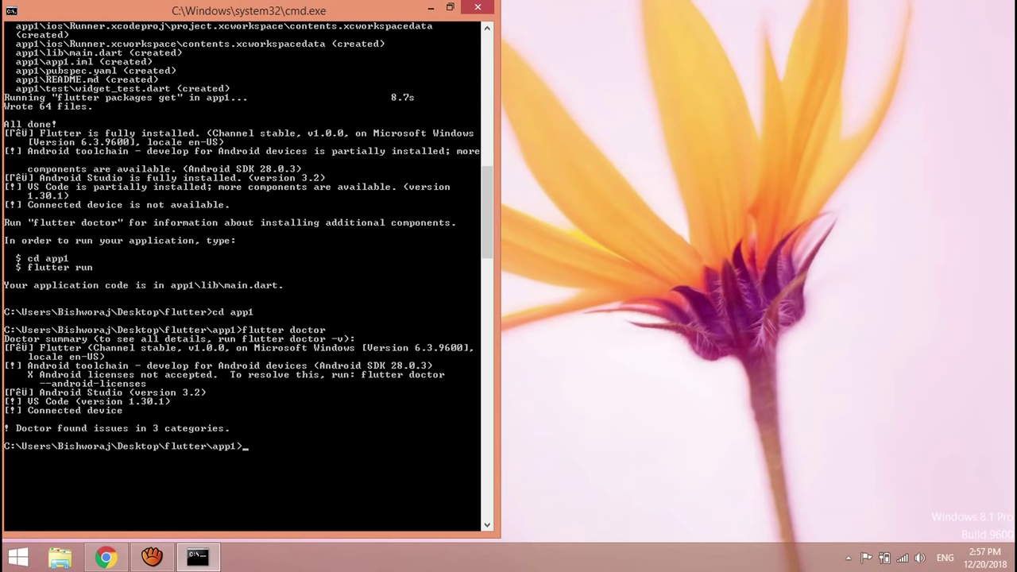
# - Copy the suggested flutter doctor command from the Android toolchain message and paste it at the prompt
pyautogui.rightClick(318, 352)
pyautogui.click(347, 363)
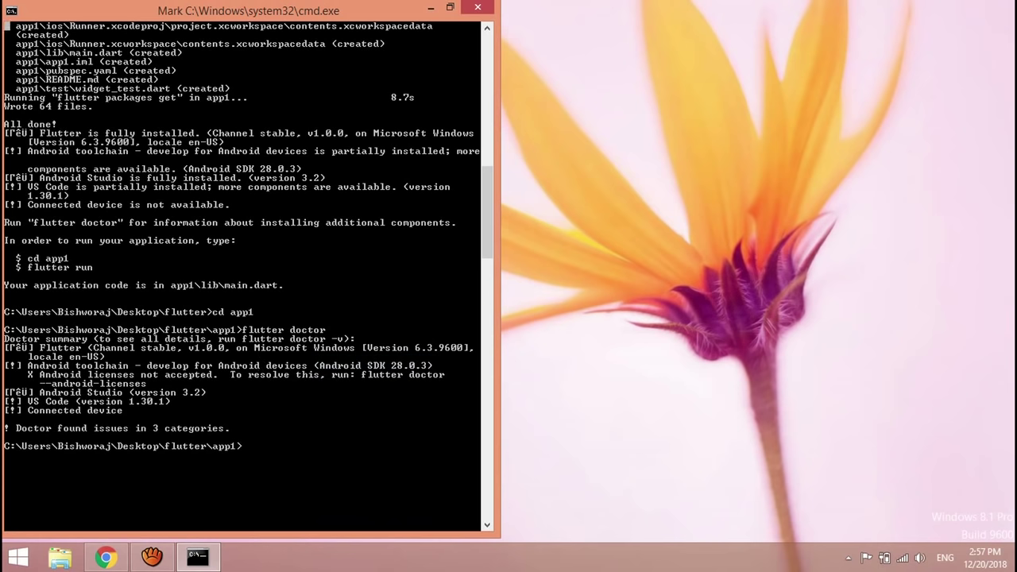
pyautogui.moveTo(165, 374); pyautogui.dragTo(442, 374)
pyautogui.press('super+c')
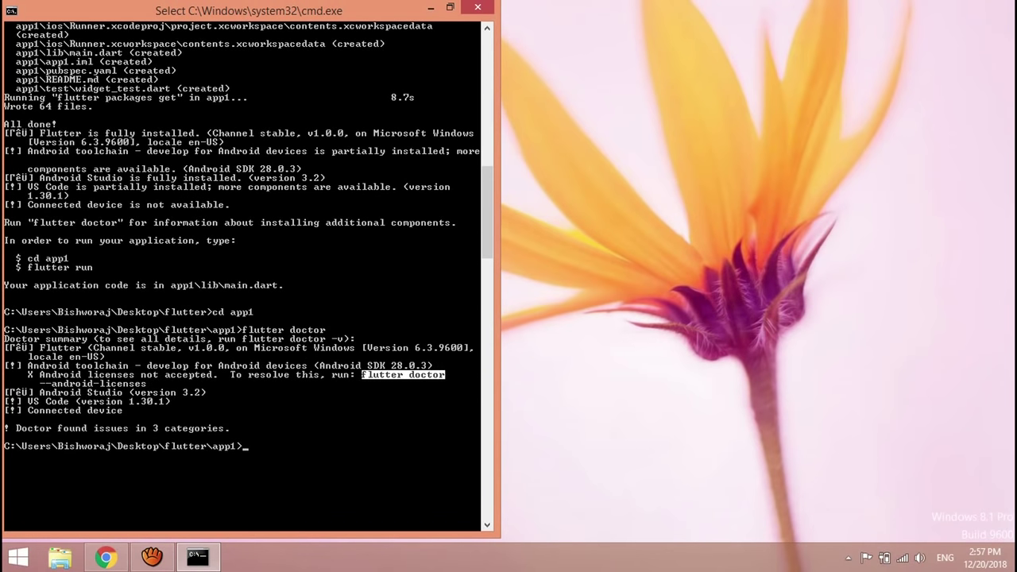
pyautogui.press('Return')
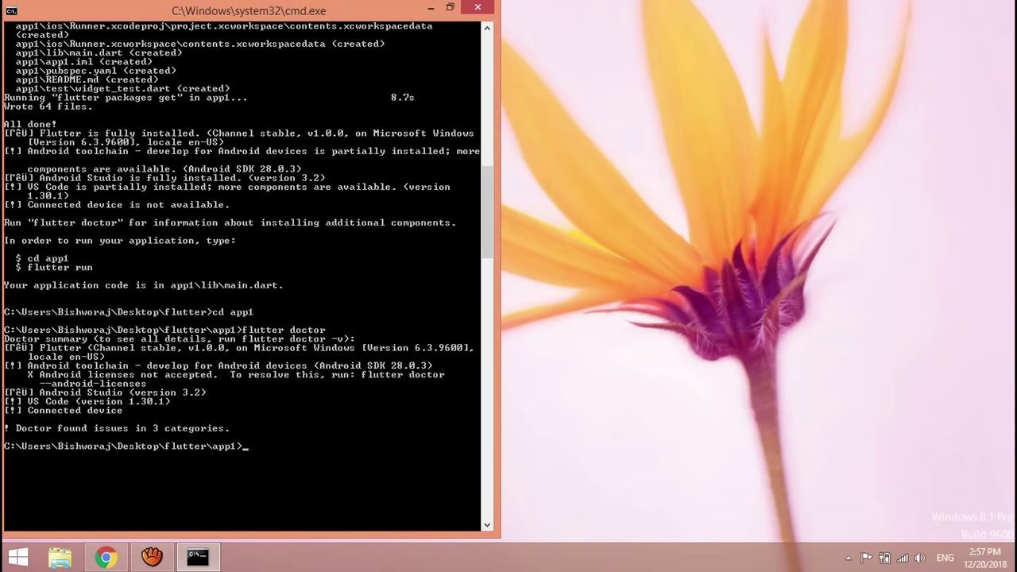
pyautogui.rightClick(272, 356)
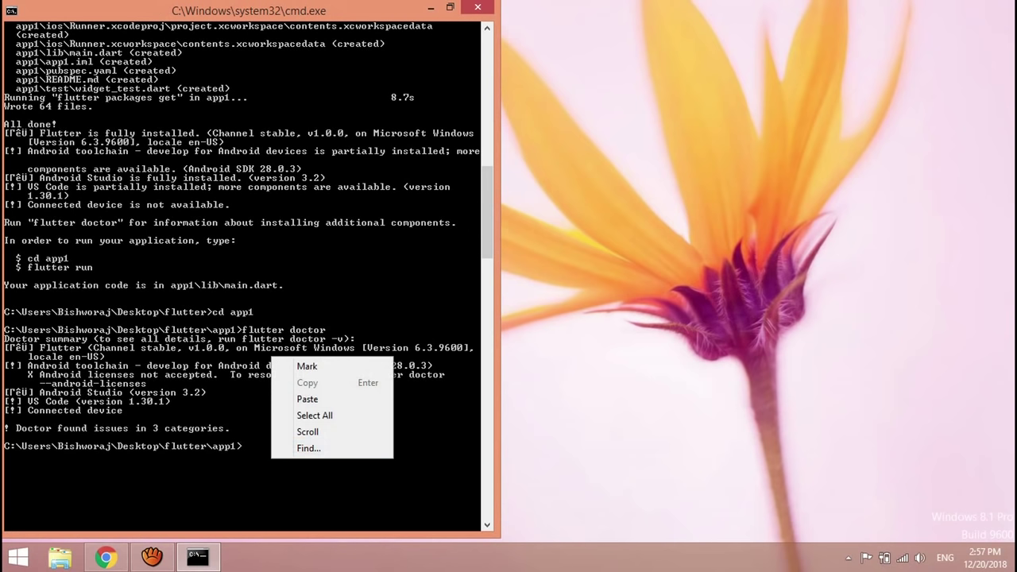
pyautogui.click(334, 399)
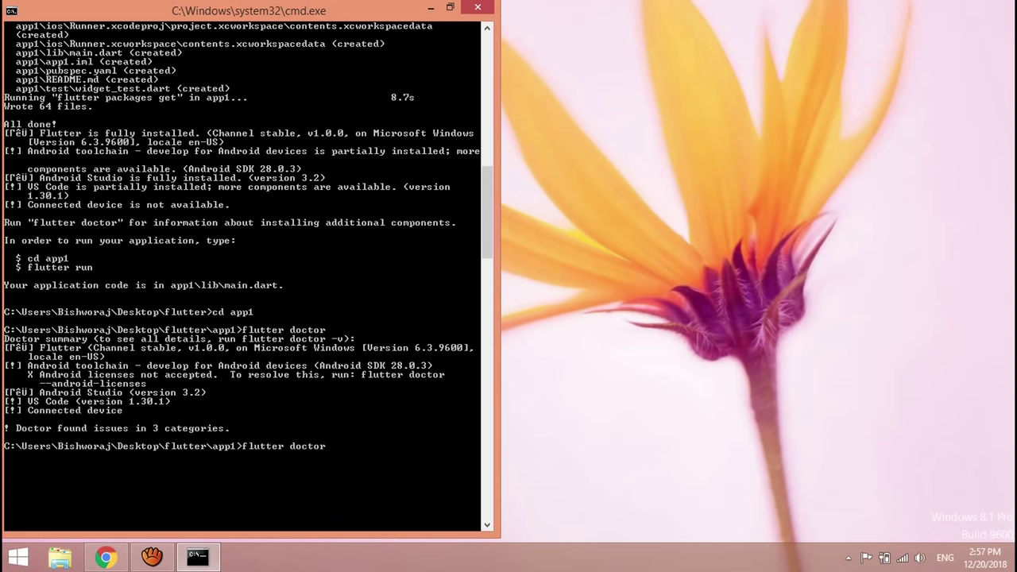
# - Copy the --android-licenses option from the doctor output and append it to the command at the prompt
pyautogui.rightClick(48, 378)
pyautogui.click(79, 387)
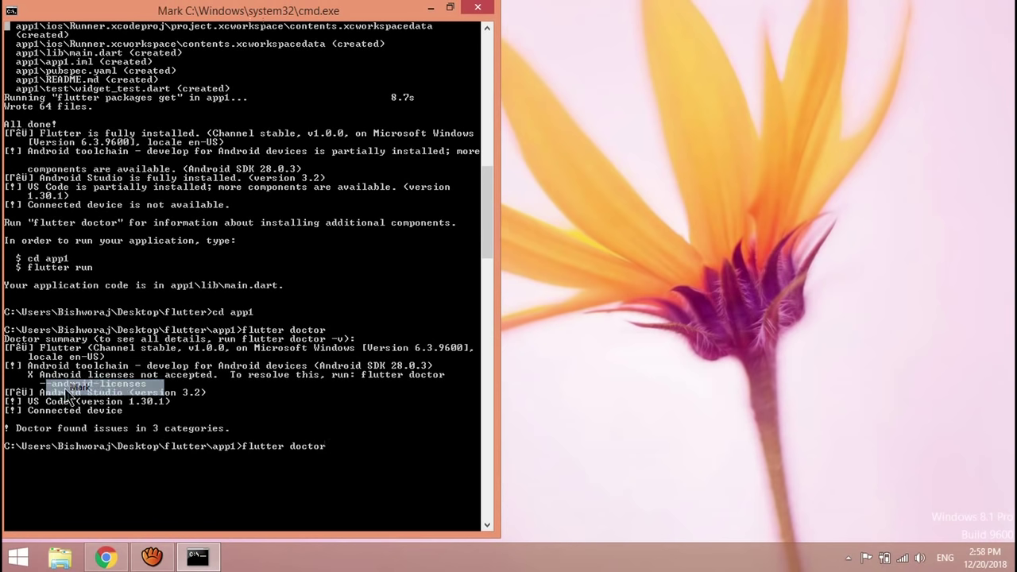
pyautogui.moveTo(35, 380); pyautogui.dragTo(147, 387)
pyautogui.press('super+c')
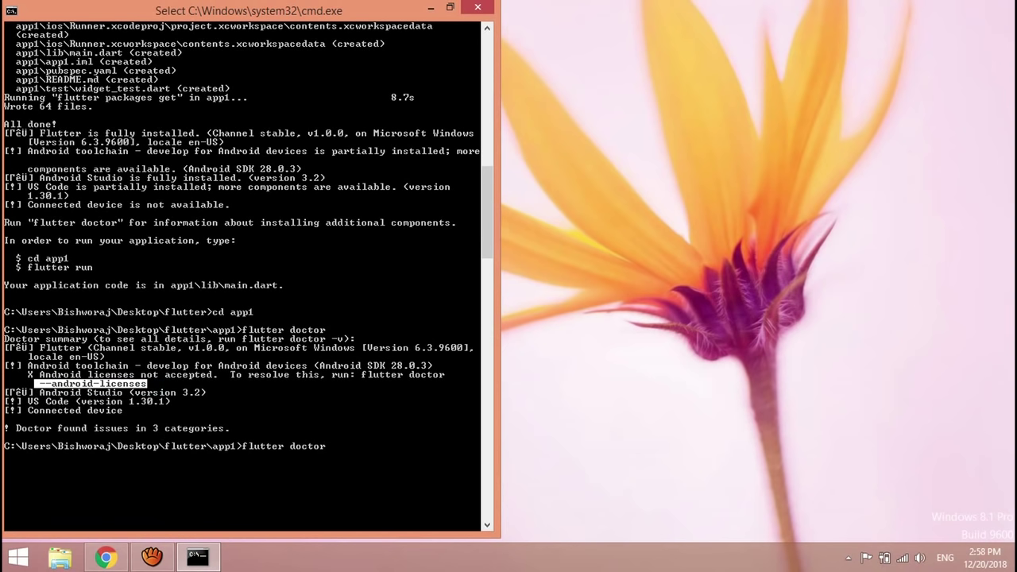
pyautogui.press('Return')
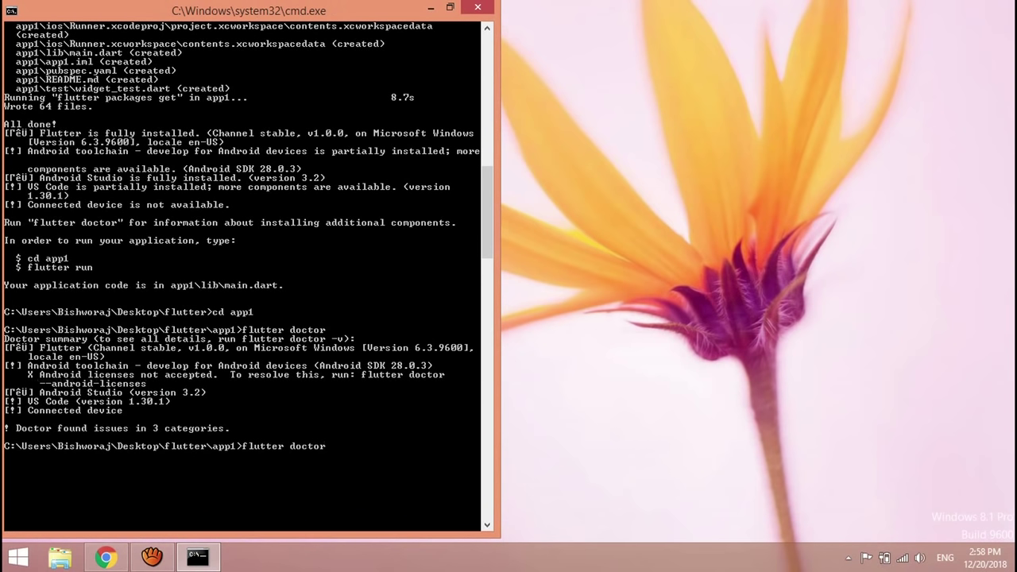
pyautogui.rightClick(357, 347)
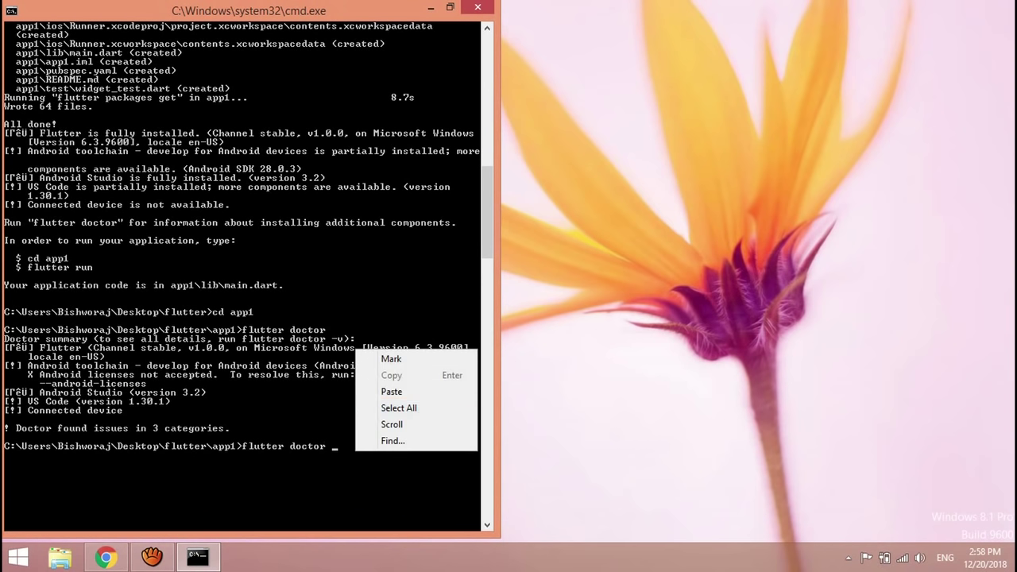
pyautogui.click(390, 390)
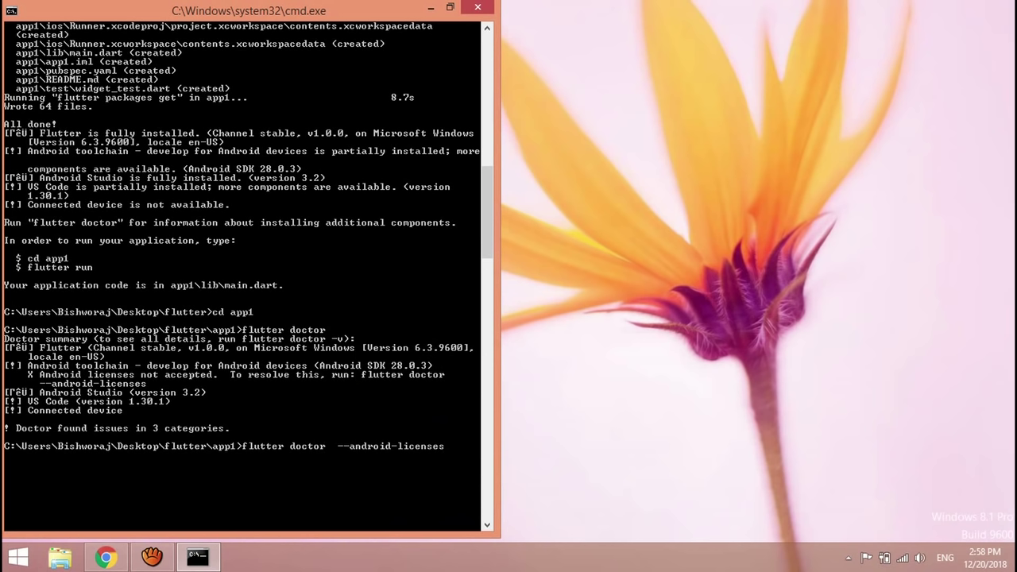
# - Remove the extra space before the option and run flutter doctor --android-licenses
pyautogui.press('Left')
pyautogui.press('Left')
pyautogui.press('Left')
pyautogui.press('Left')
pyautogui.press('Left')
pyautogui.press('Left')
pyautogui.press('Left')
pyautogui.press('Left')
pyautogui.press('Left')
pyautogui.press('Left')
pyautogui.press('Left')
pyautogui.press('Left')
pyautogui.press('Left')
pyautogui.press('Left')
pyautogui.press('Left')
pyautogui.press('Left')
pyautogui.press('Left')
pyautogui.press('Left')
pyautogui.press('BackSpace')
pyautogui.press('Return')
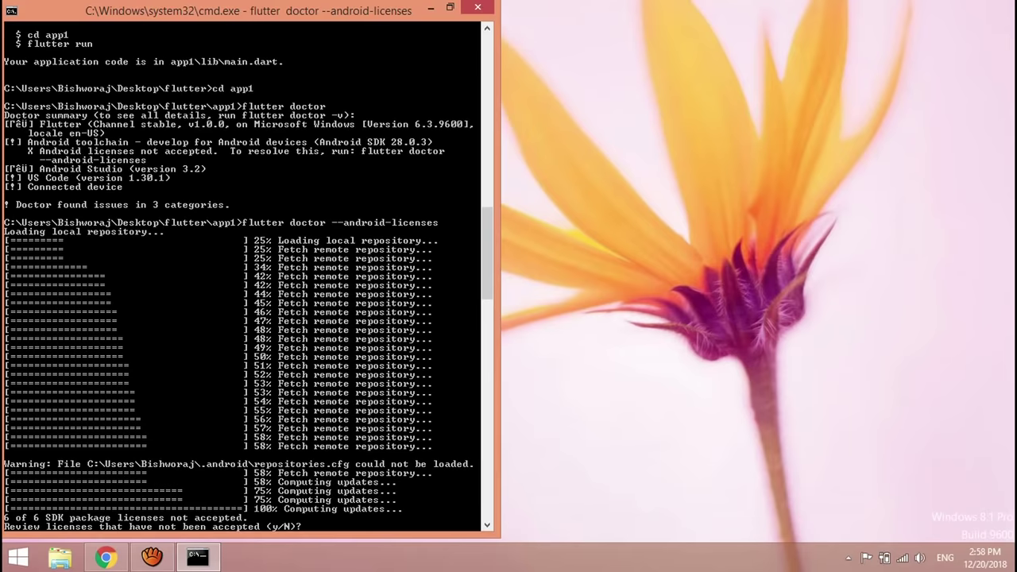
# - Agree to review the pending SDK package licenses and accept each one with y
pyautogui.scroll(-3, 242, 278)
pyautogui.write('y')
pyautogui.press('Return')
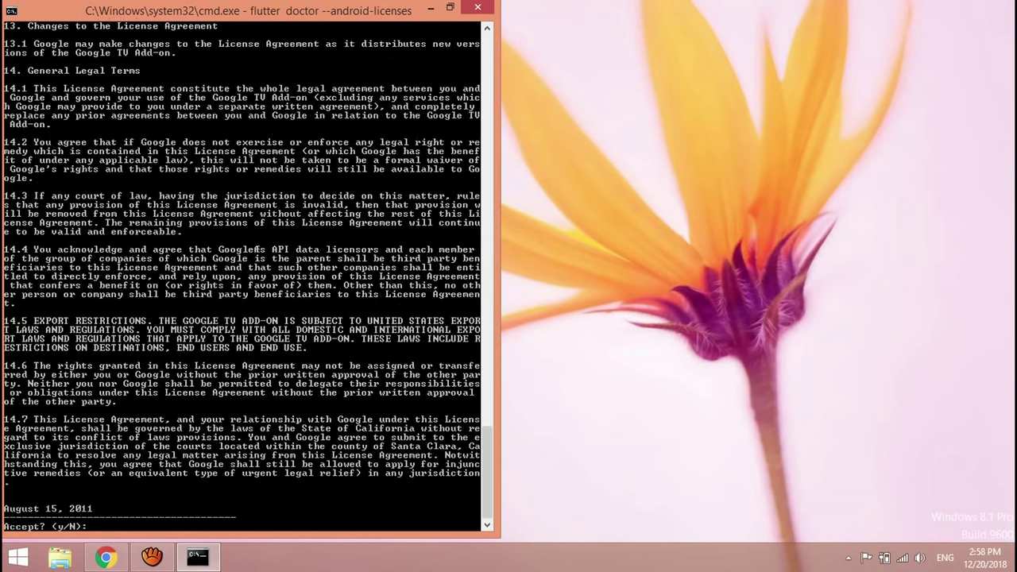
pyautogui.write('y')
pyautogui.press('Return')
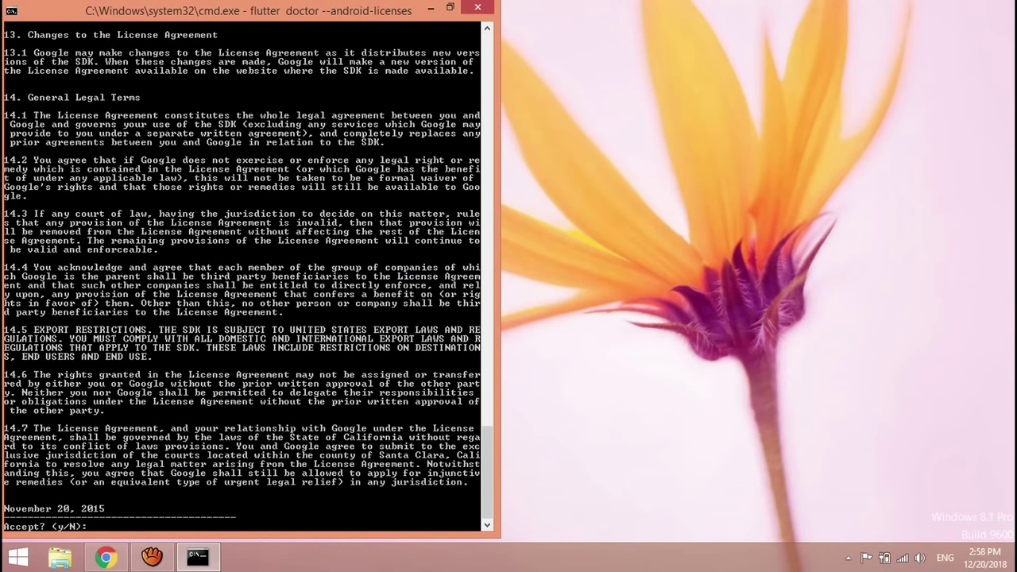
pyautogui.write('y')
pyautogui.press('Return')
pyautogui.write('y')
pyautogui.press('Return')
pyautogui.write('y')
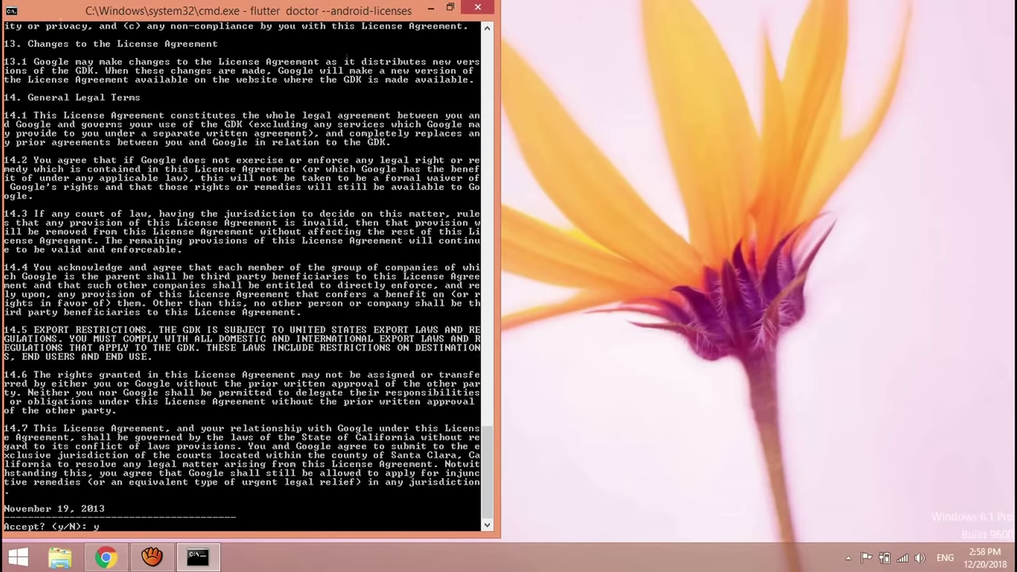
pyautogui.press('Return')
pyautogui.write('y')
pyautogui.press('Return')
pyautogui.write('y')
pyautogui.press('Return')
pyautogui.write('y')
pyautogui.press('BackSpace')
# - Run flutter doctor again to recheck the Flutter installation
pyautogui.write('flutter')
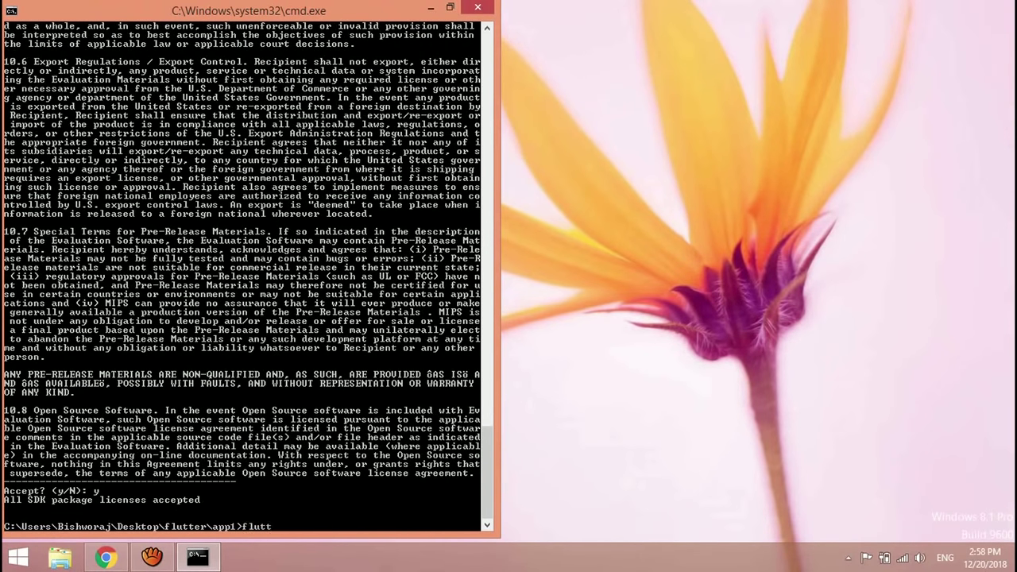
pyautogui.press('BackSpace')
pyautogui.press('BackSpace')
pyautogui.press('BackSpace')
pyautogui.press('BackSpace')
pyautogui.press('BackSpace')
pyautogui.press('BackSpace')
pyautogui.press('BackSpace')
pyautogui.press('BackSpace')
pyautogui.write('flutter doctor')
pyautogui.press('Return')
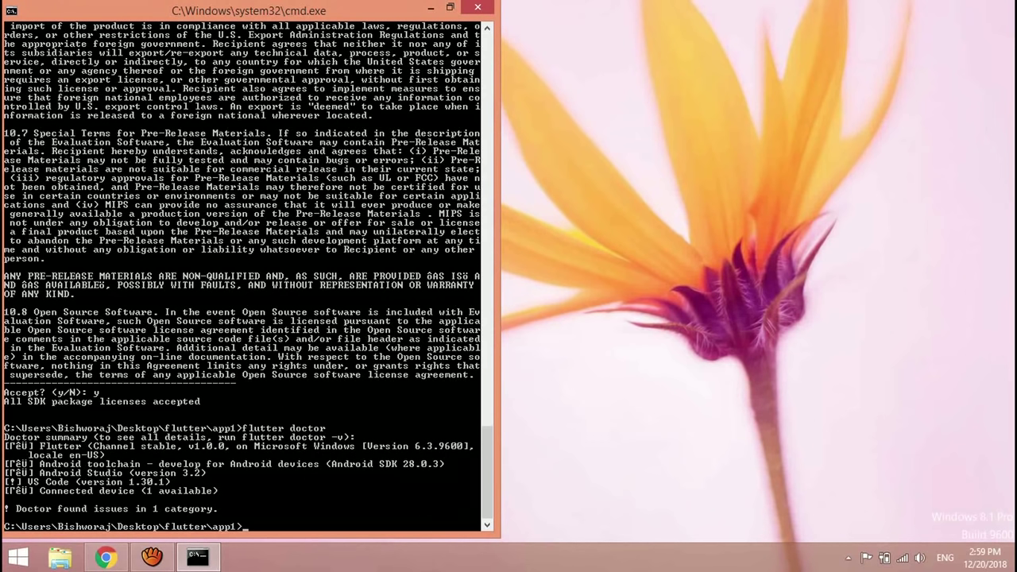
# - Try to open the current project directory in Visual Studio Code with the command code
pyautogui.write('code .')
pyautogui.press('Return')
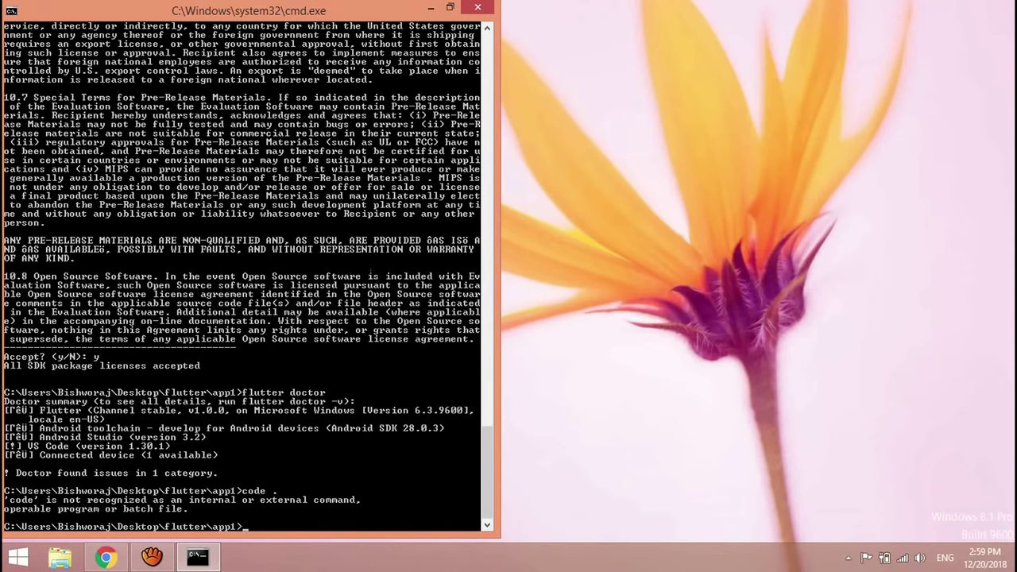
# - Open the app1 folder inside the desktop's flutter folder with Visual Studio Code and maximize the editor window
pyautogui.click(429, 7)
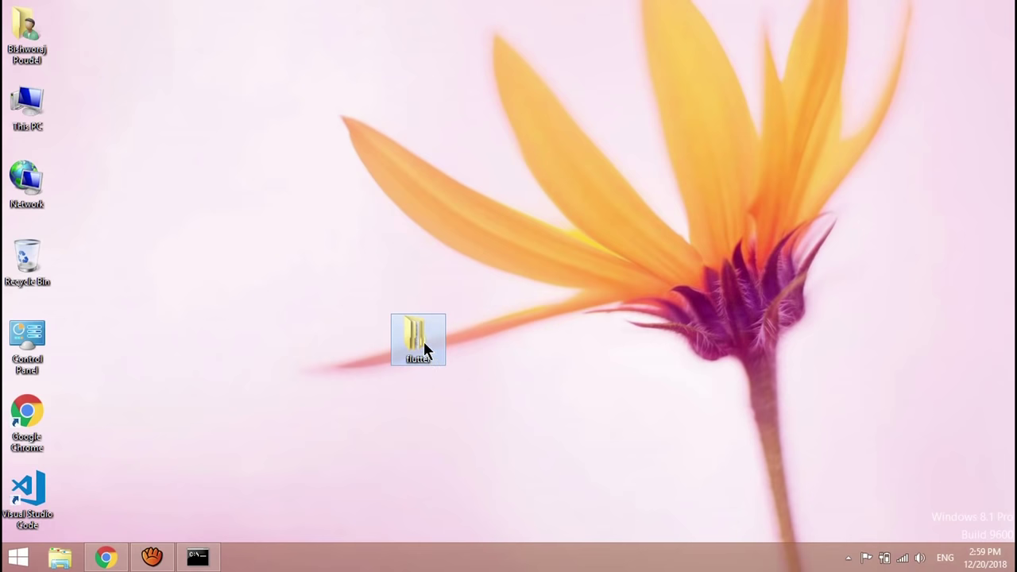
pyautogui.doubleClick(424, 345)
pyautogui.click(359, 195)
pyautogui.rightClick(361, 195)
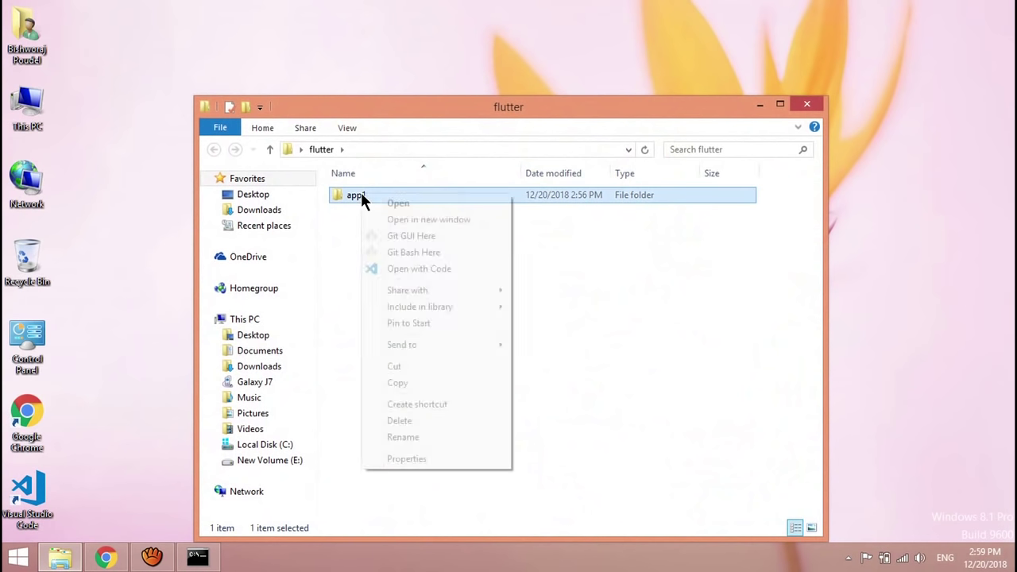
pyautogui.click(411, 270)
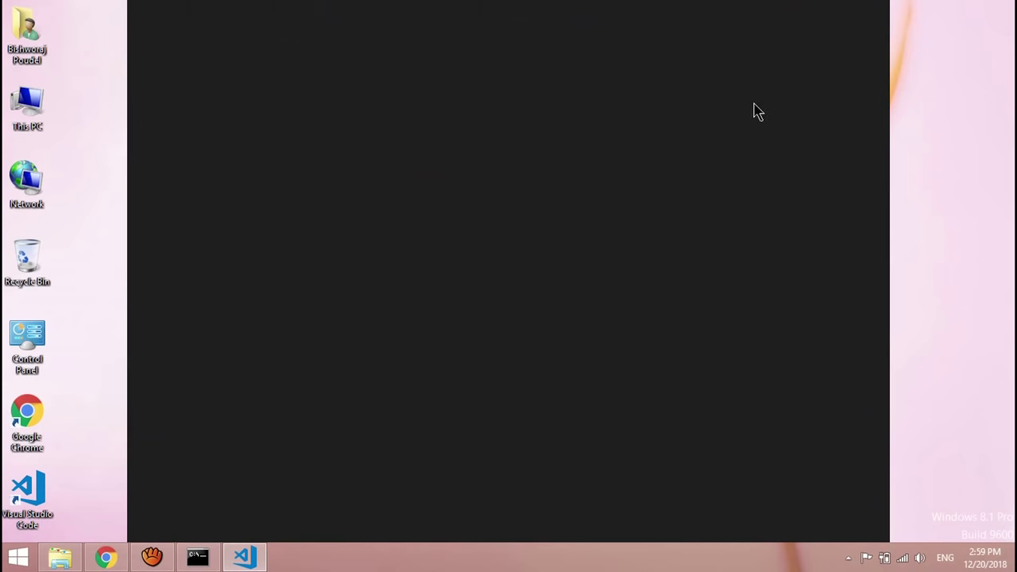
pyautogui.moveTo(708, 7); pyautogui.dragTo(709, 42)
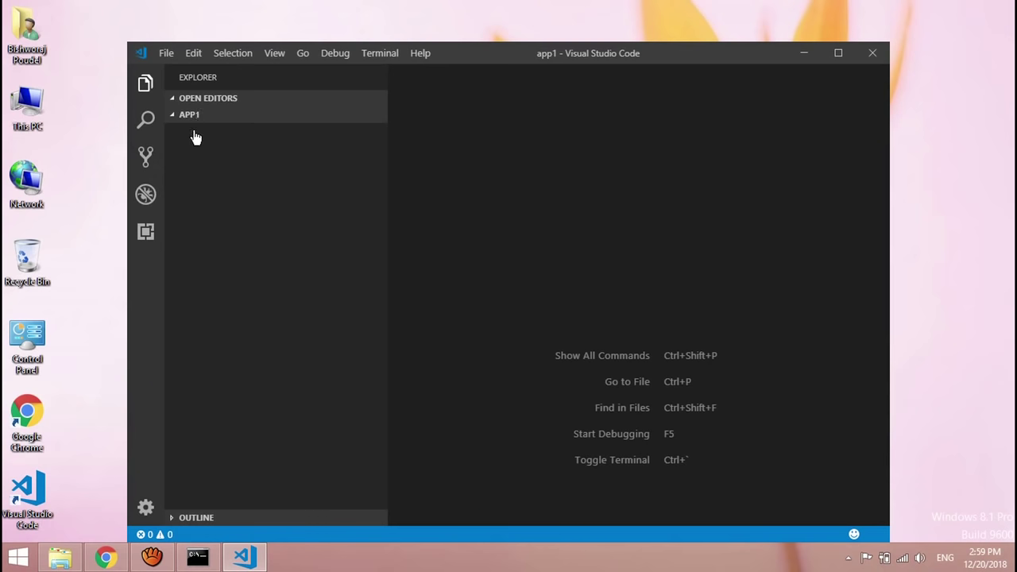
pyautogui.click(838, 53)
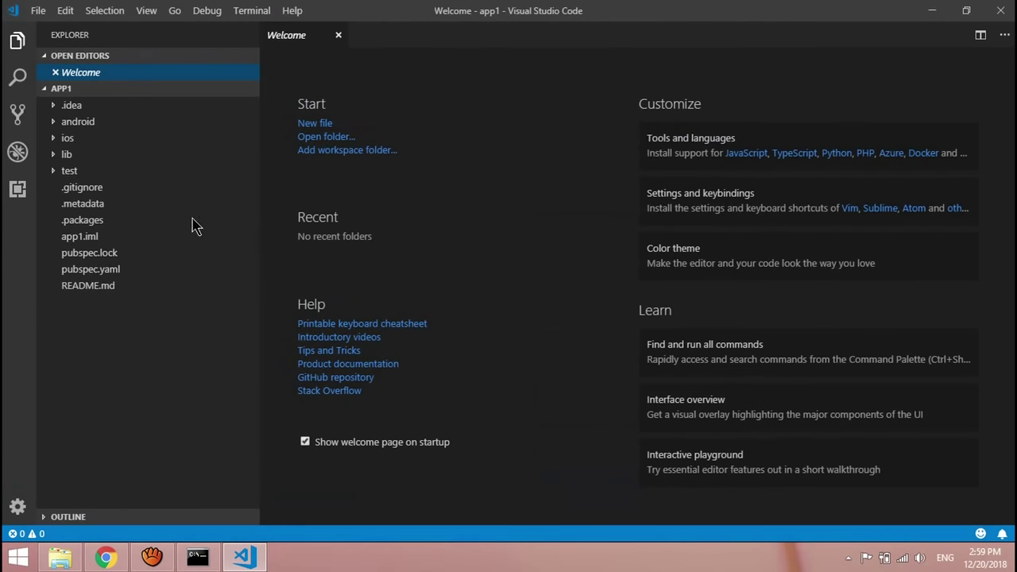
# - Open main.dart from the project's lib folder in the editor
pyautogui.click(79, 156)
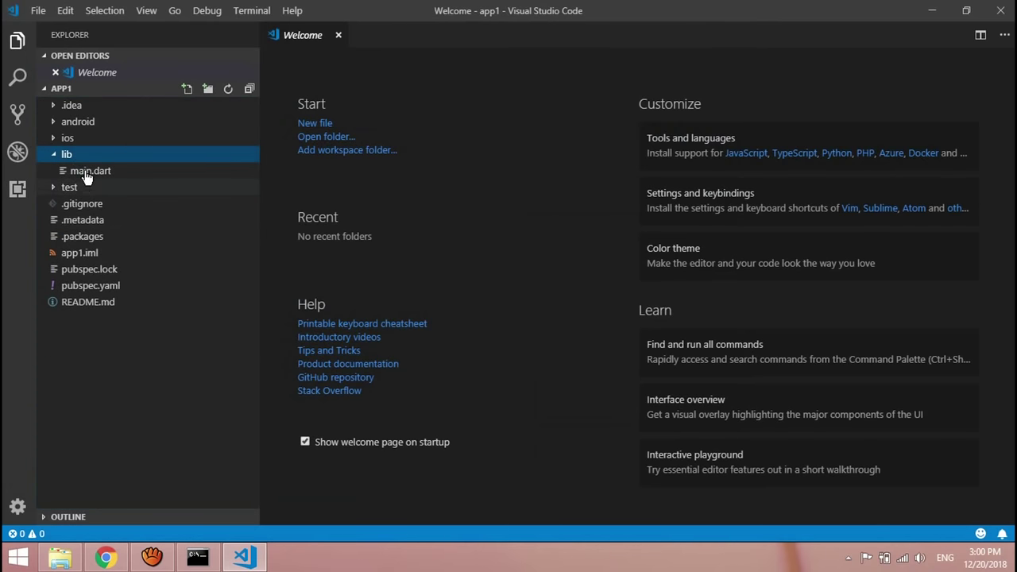
pyautogui.click(87, 173)
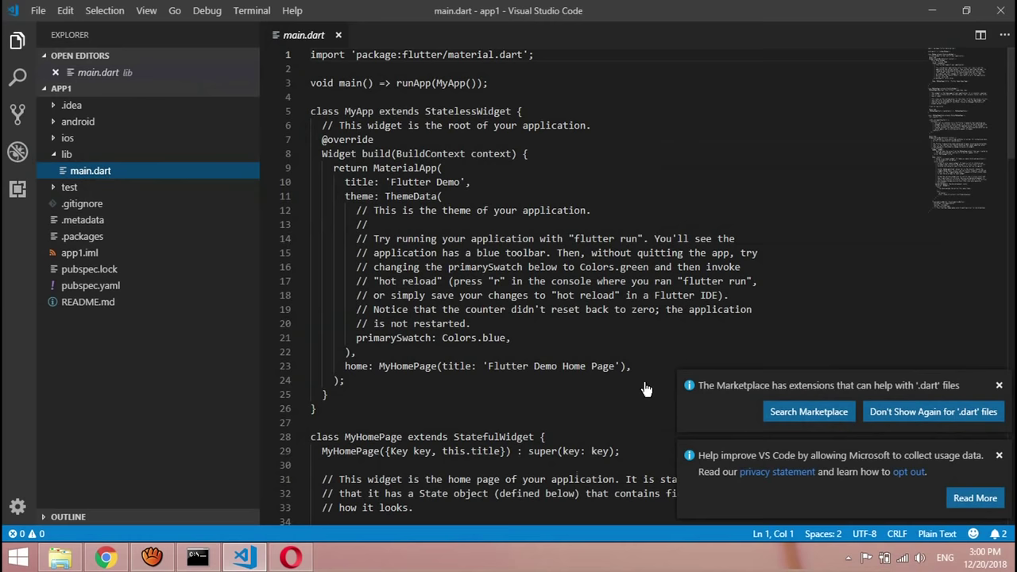
pyautogui.click(574, 352)
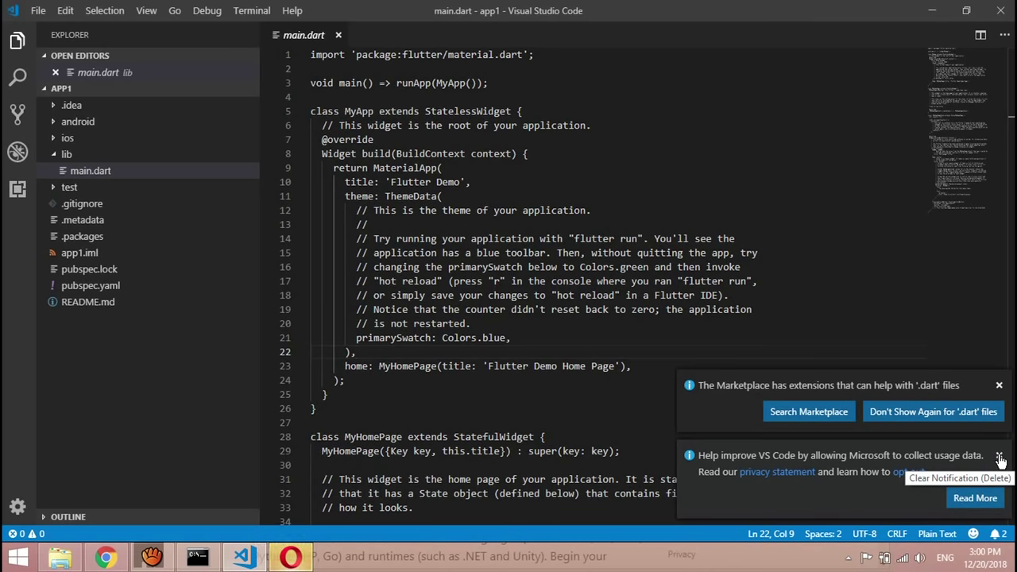
# - Dismiss both notifications, search the extension marketplace for flutter, and install the Flutter extension by Dart Code
pyautogui.click(999, 385)
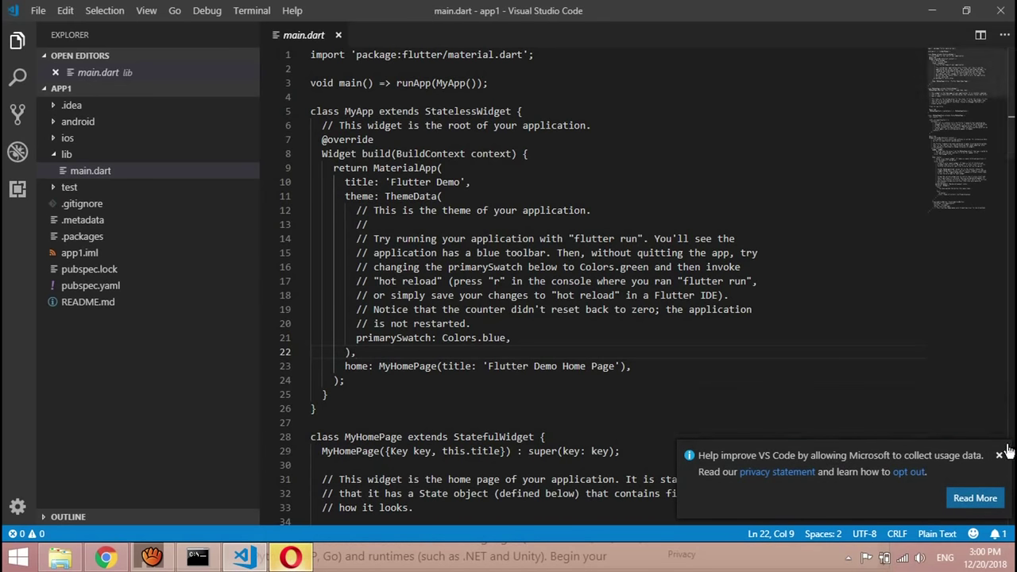
pyautogui.click(999, 458)
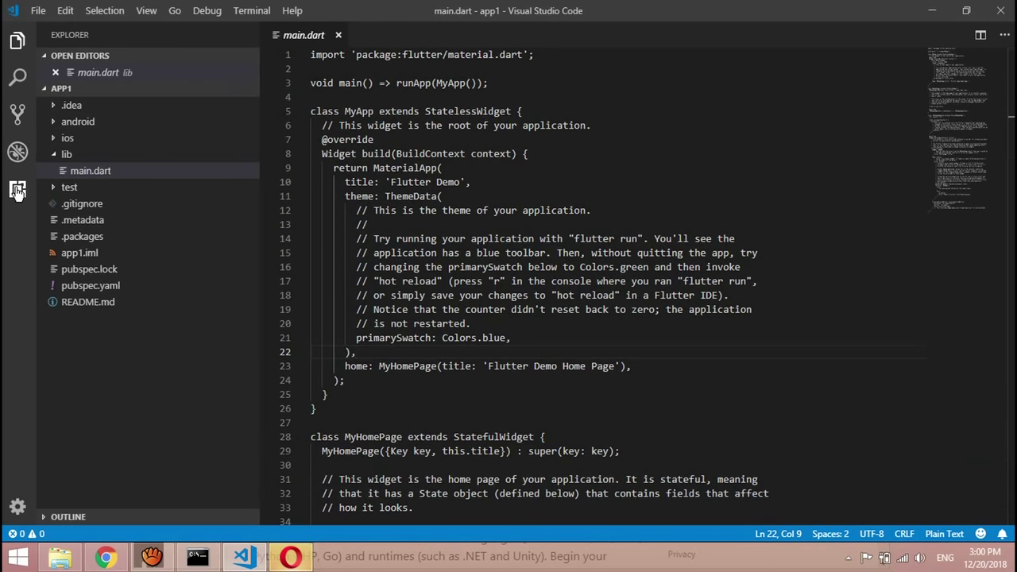
pyautogui.hotkey('ctrl', 'shift', 'x')
pyautogui.write('flutter')
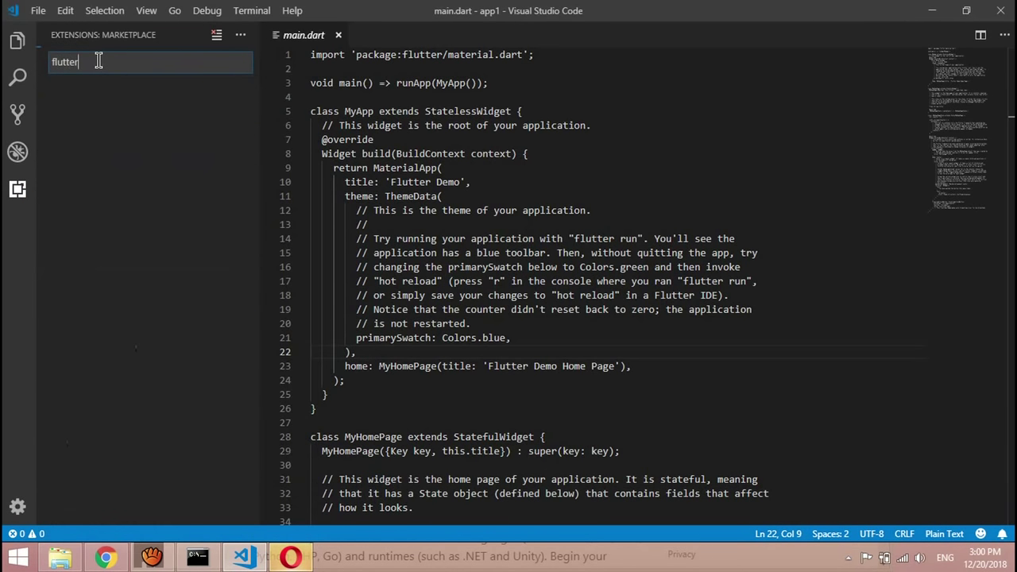
pyautogui.click(139, 98)
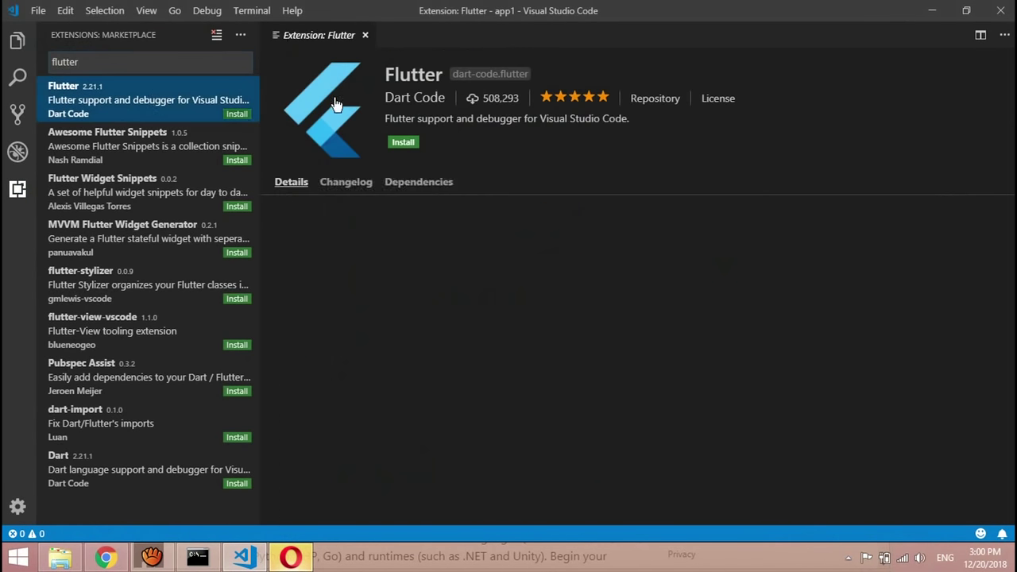
pyautogui.click(408, 143)
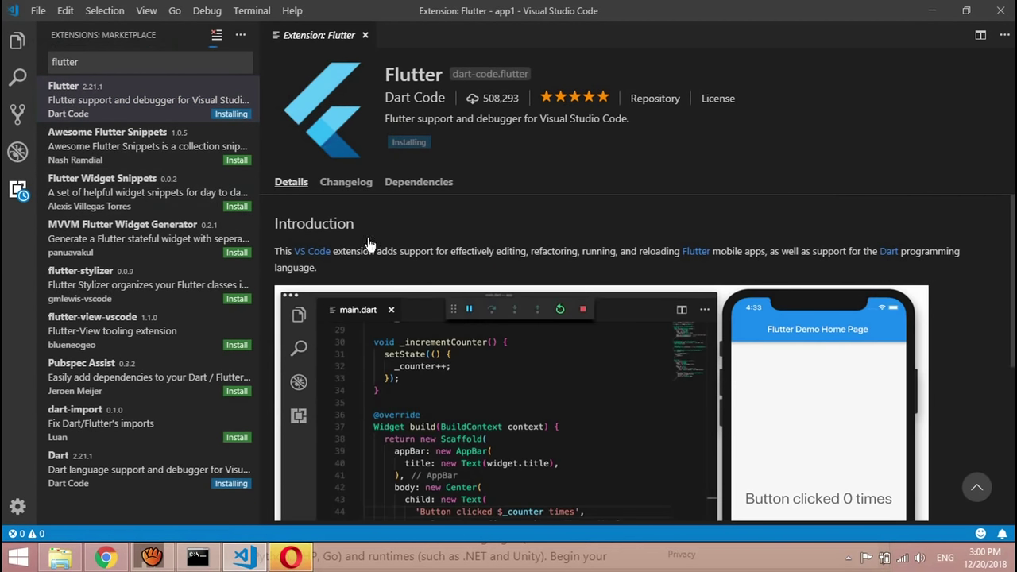
pyautogui.scroll(-3, 867, 404)
pyautogui.scroll(3, 860, 404)
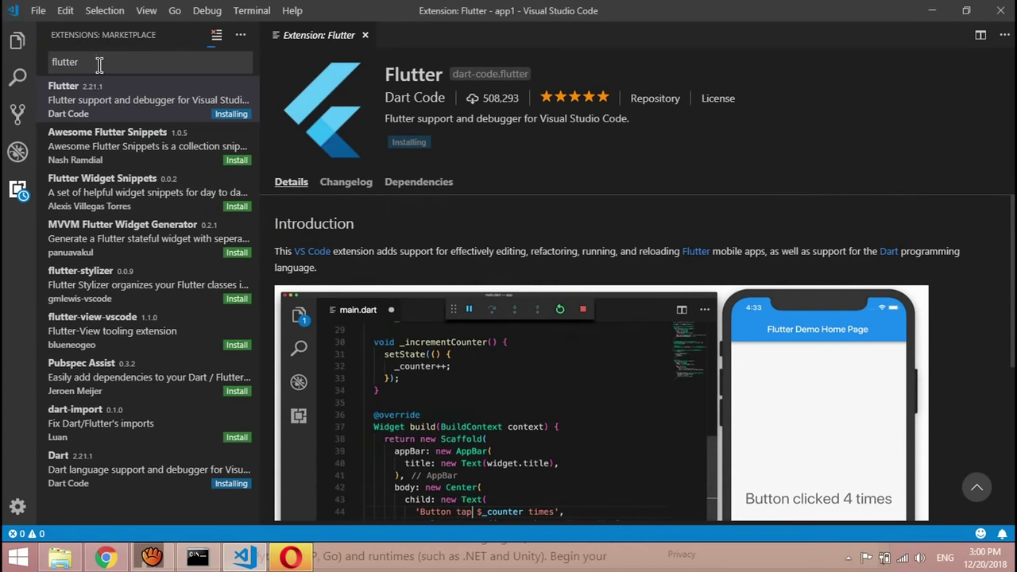
# - Search the extension marketplace for dart to check the installation status of the Dart extension
pyautogui.doubleClick(54, 63)
pyautogui.write('dart')
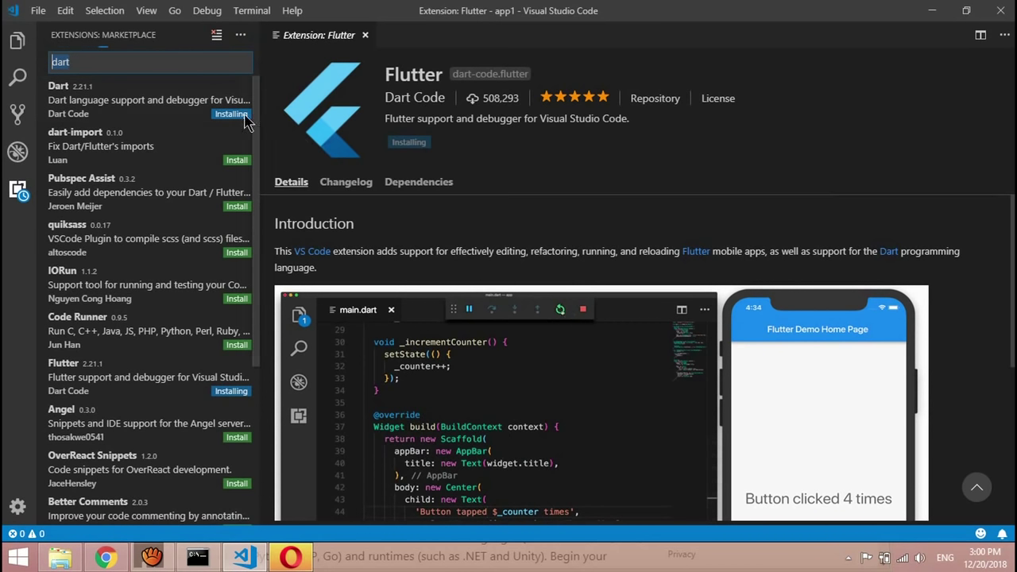
# - Reopen main.dart from the project's lib folder and hide the sidebar to widen the editor
pyautogui.click(17, 41)
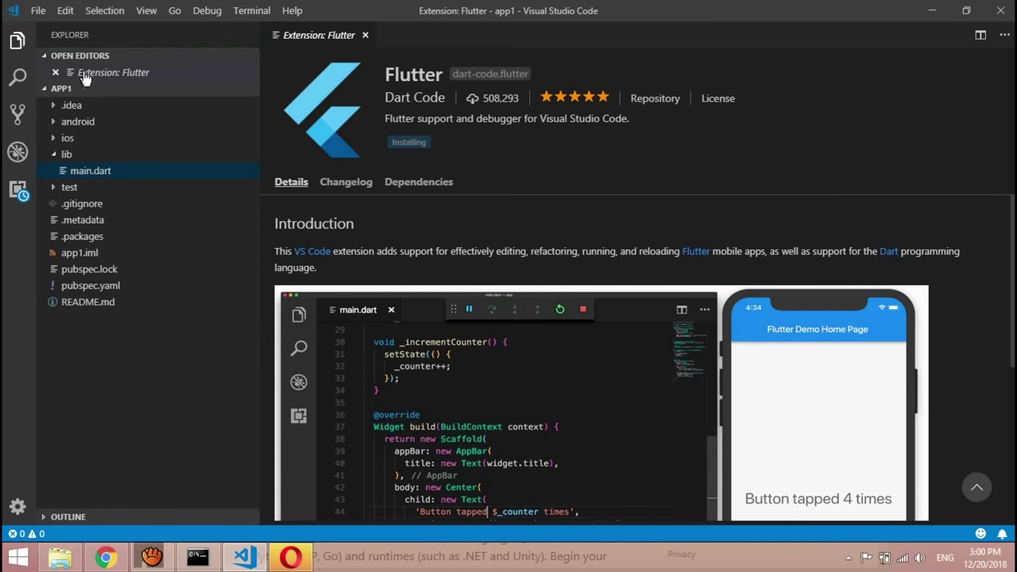
pyautogui.click(105, 173)
pyautogui.click(580, 326)
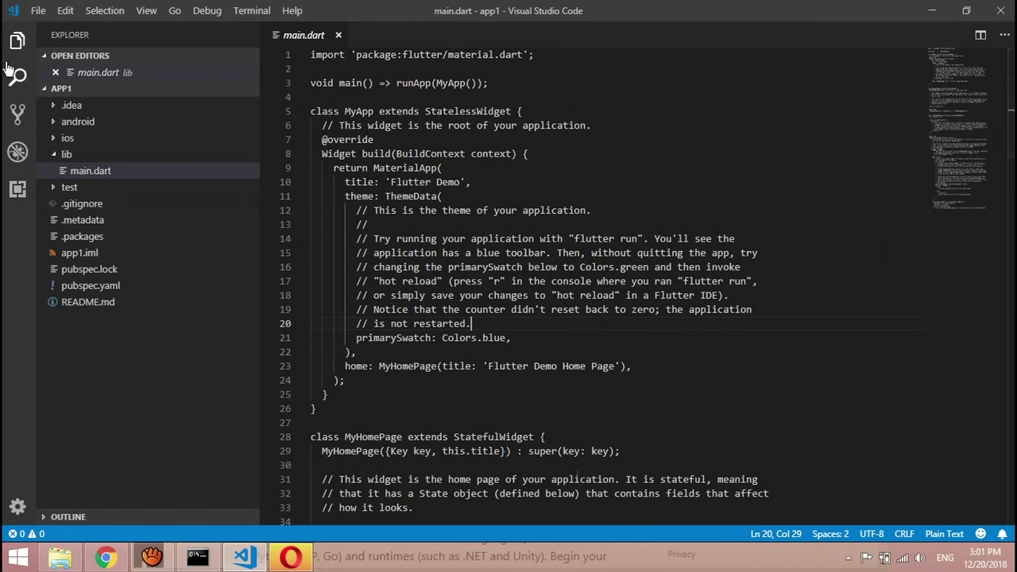
pyautogui.hotkey('ctrl', 'b')
# - Start debugging the app and allow Visual Studio Code through Windows Firewall on private networks
pyautogui.click(207, 10)
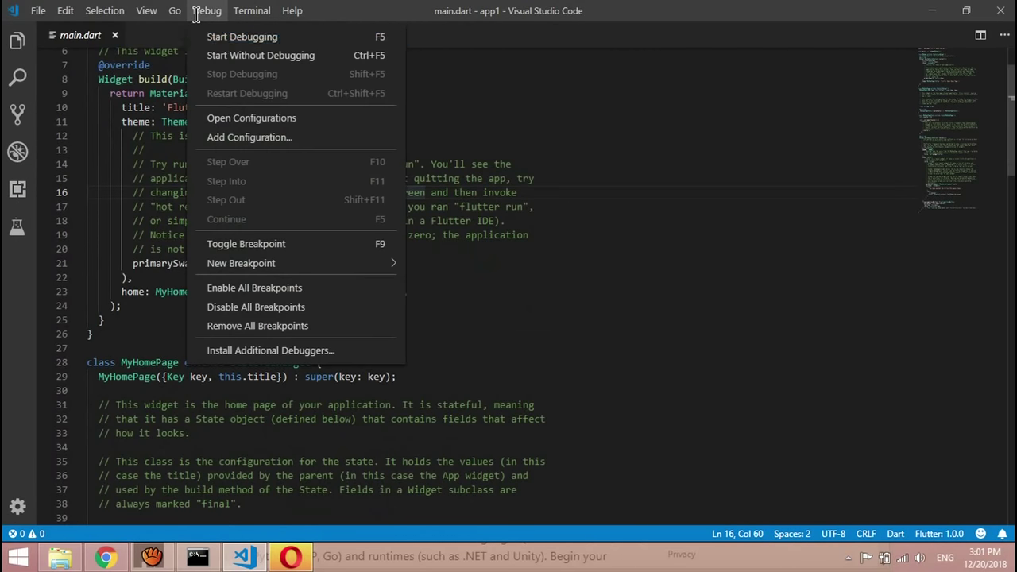
pyautogui.click(234, 37)
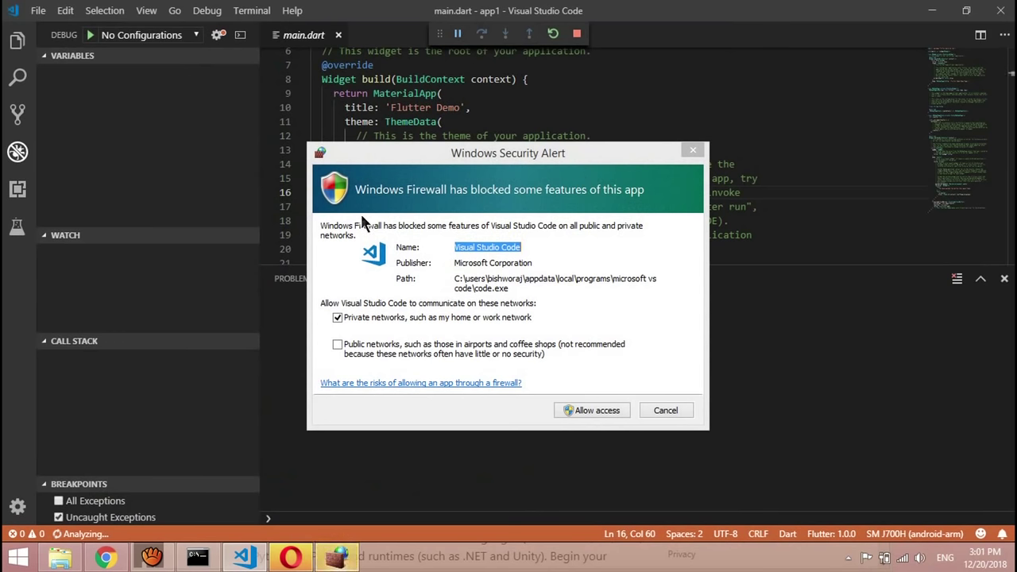
pyautogui.click(613, 412)
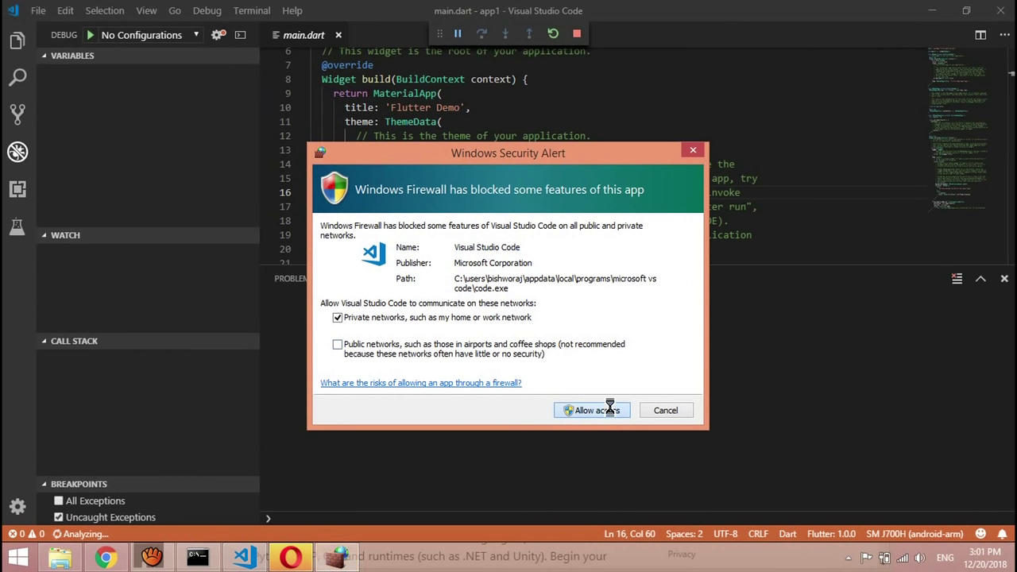